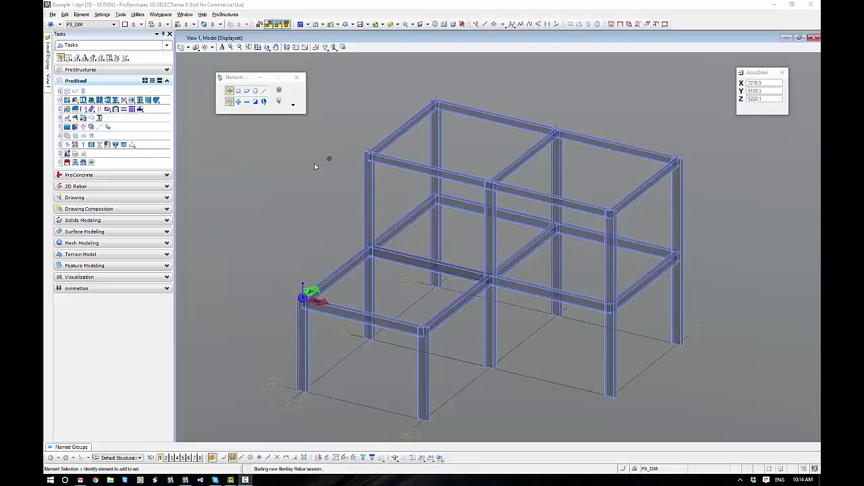
Step: Collapse ProSteel and expand the ProStructures task group in the Tasks panel
left_click(168, 70)
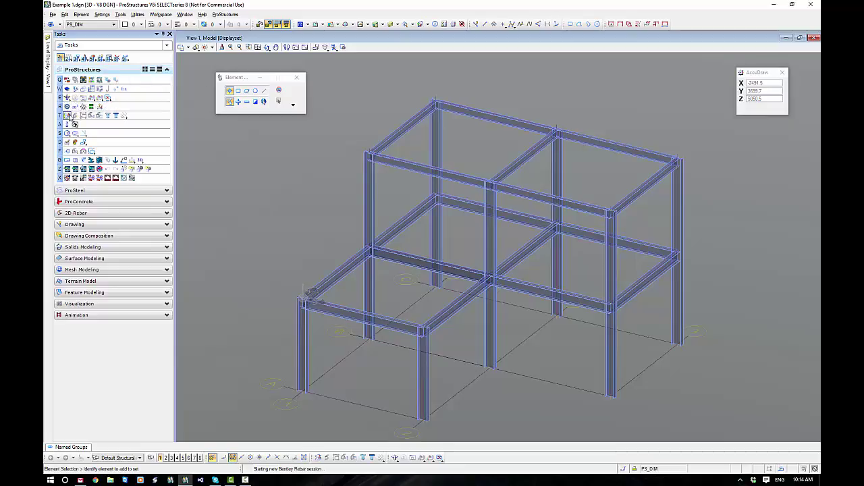
Step: Show the frame in Isometric Overview 2, check the Top view plan, then return to isometric
left_click(124, 116)
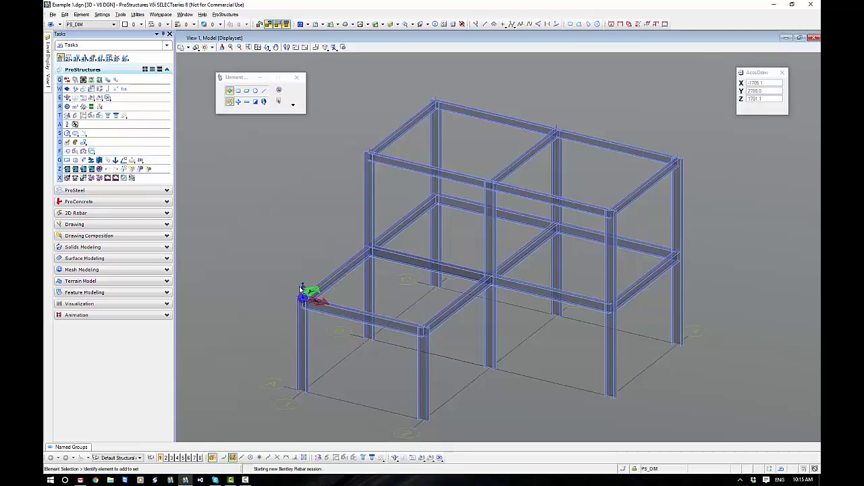
left_click_drag(283, 277, 333, 320)
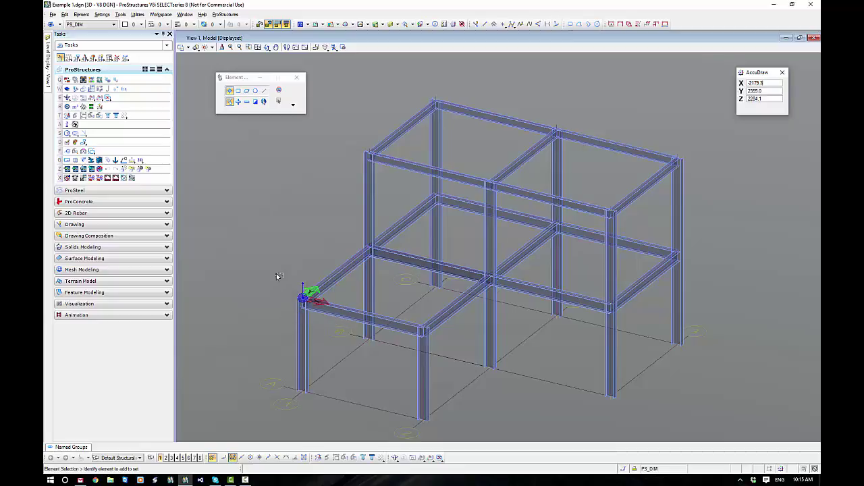
left_click(68, 98)
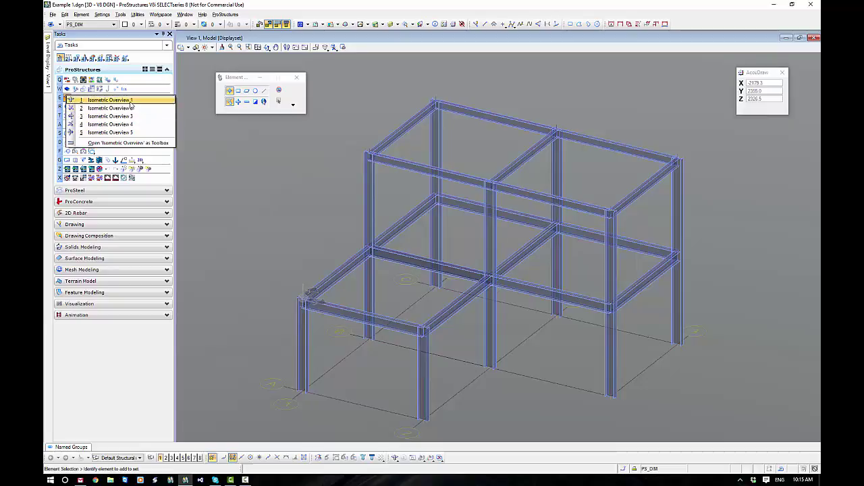
left_click(108, 100)
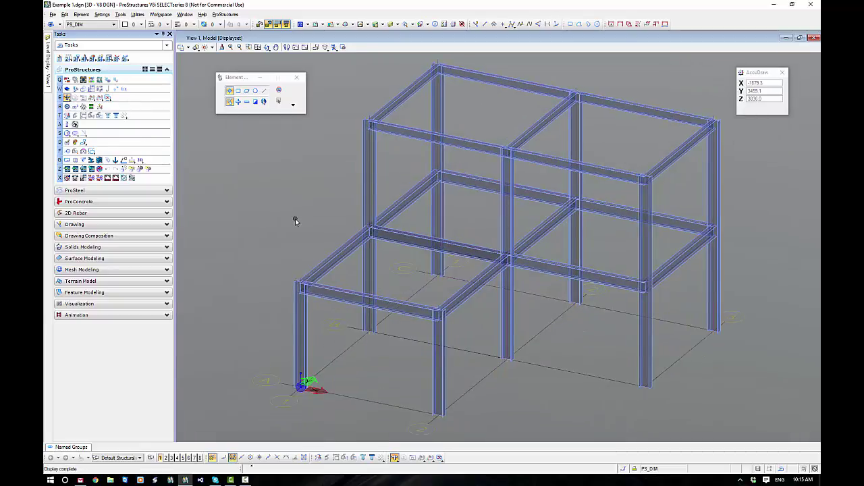
left_click_drag(281, 361, 349, 413)
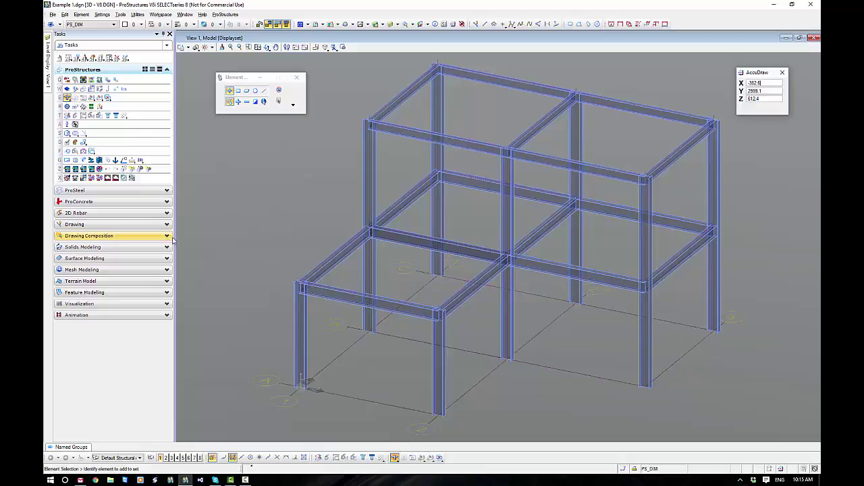
left_click_drag(270, 349, 343, 412)
left_click(75, 98)
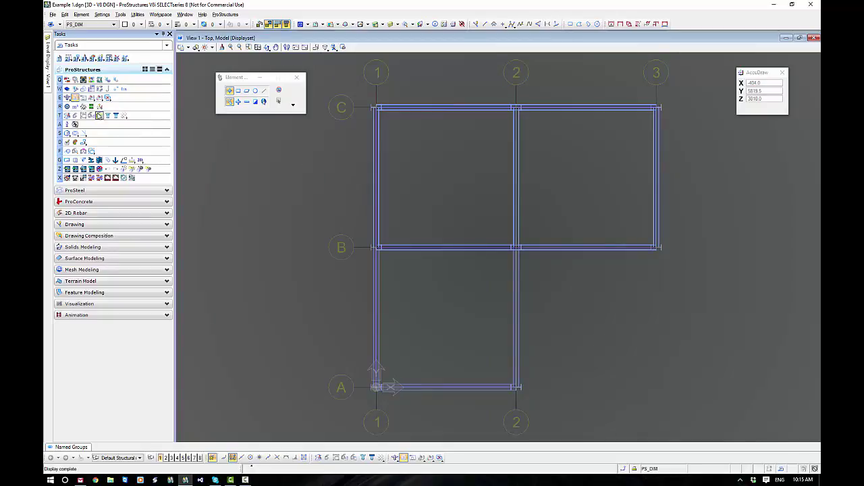
left_click(67, 99)
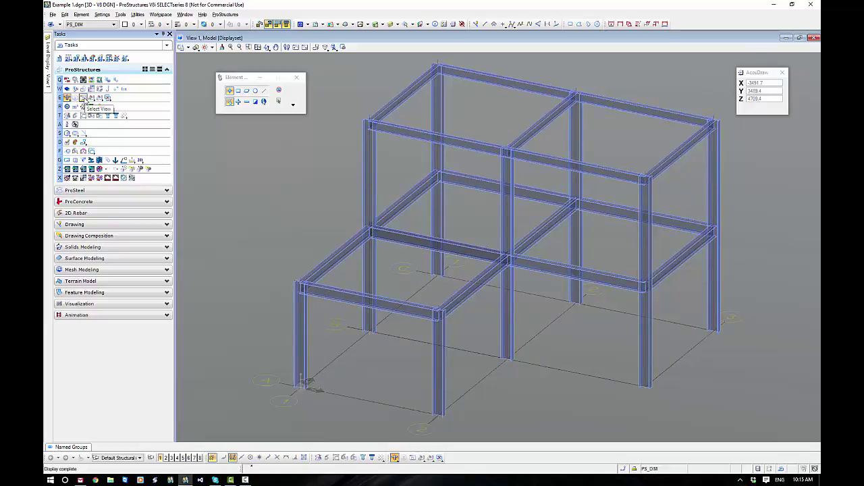
left_click(82, 97)
left_click_drag(166, 54, 271, 69)
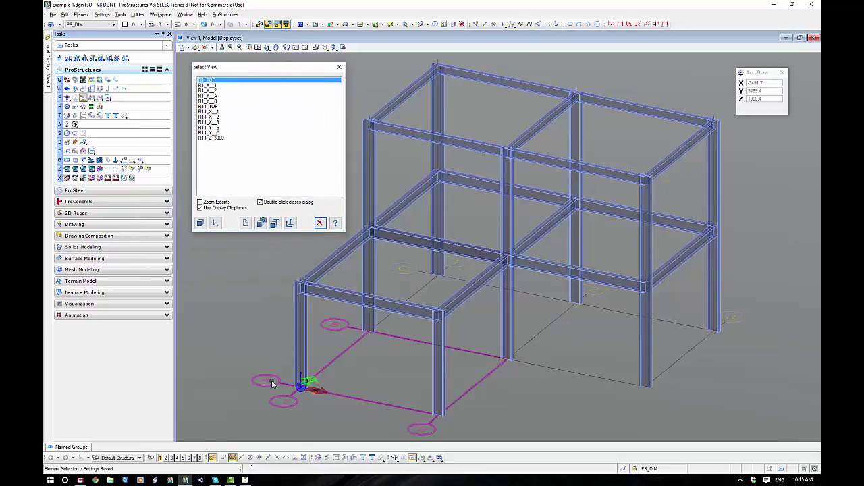
left_click(216, 97)
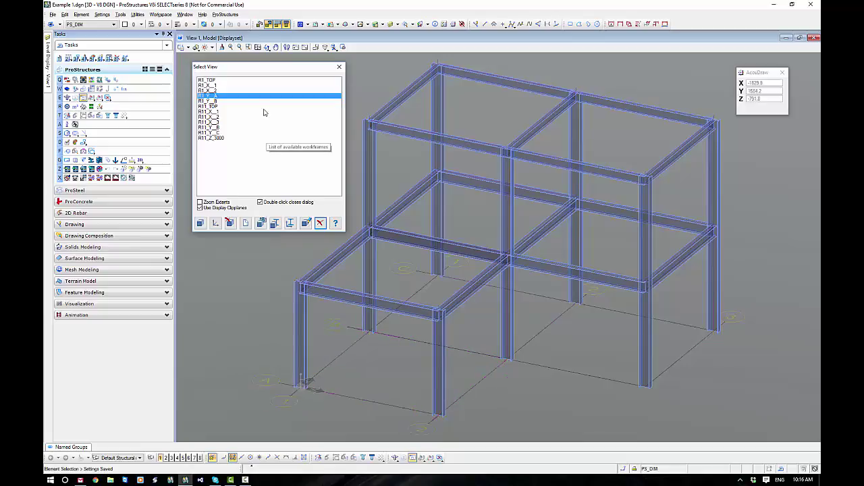
left_click(220, 127)
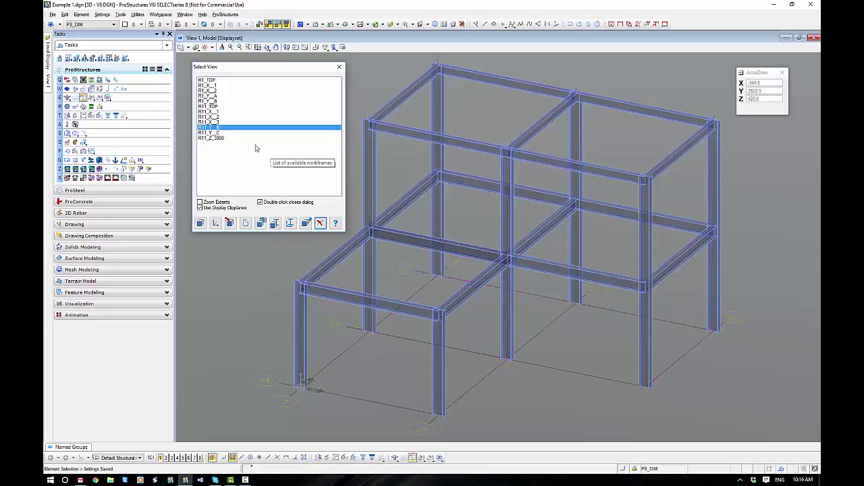
left_click(212, 86)
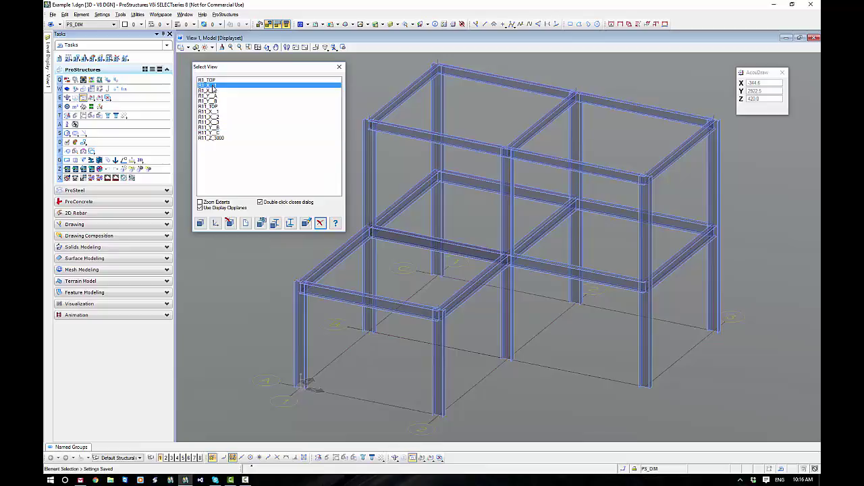
double_click(212, 85)
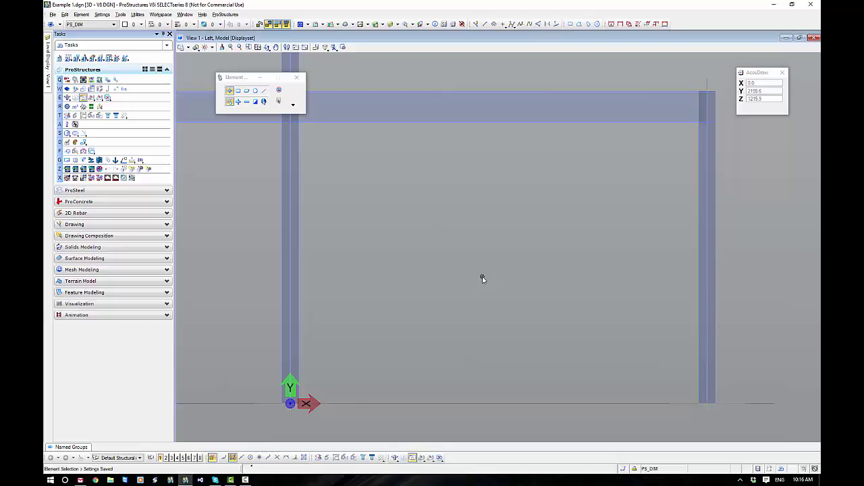
scroll(482, 279, "down", 5)
middle_click_drag(462, 278, 480, 291)
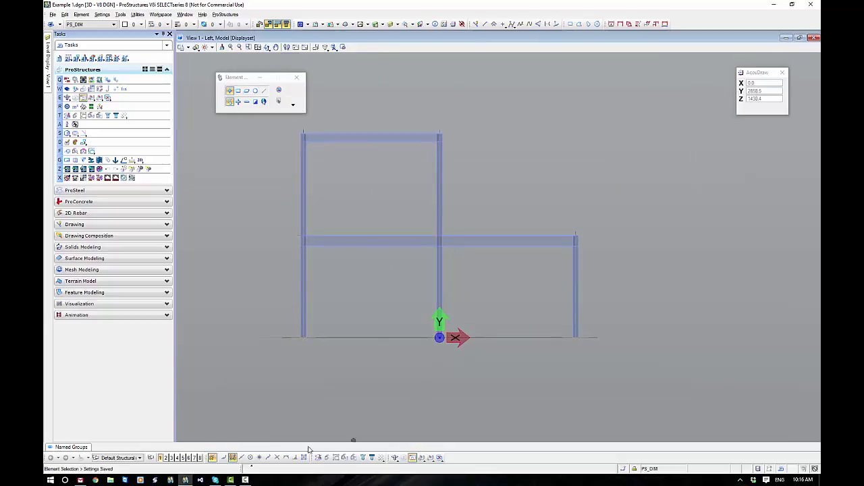
left_click(68, 98)
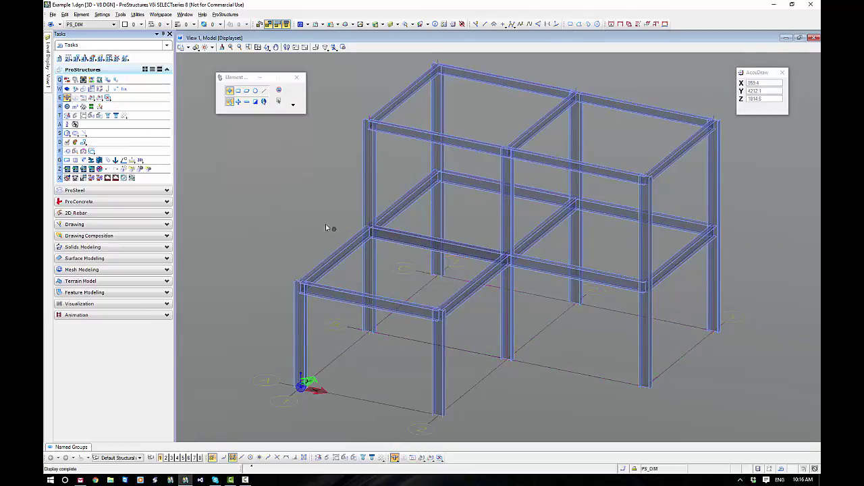
left_click(82, 98)
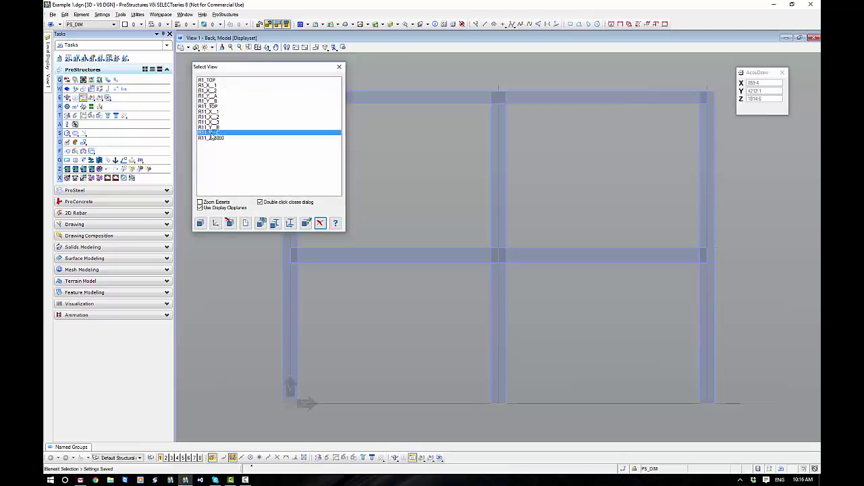
double_click(210, 132)
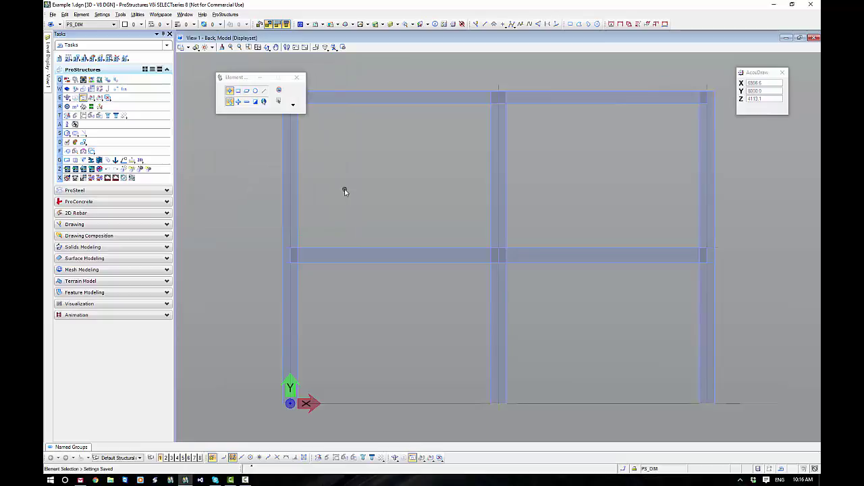
middle_click_drag(344, 192, 376, 207, "shift")
key("e")
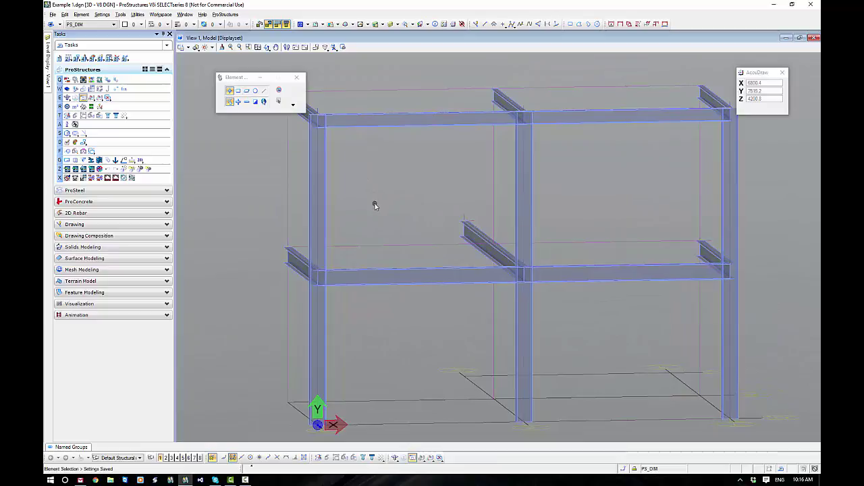
left_click(262, 234)
left_click(266, 227)
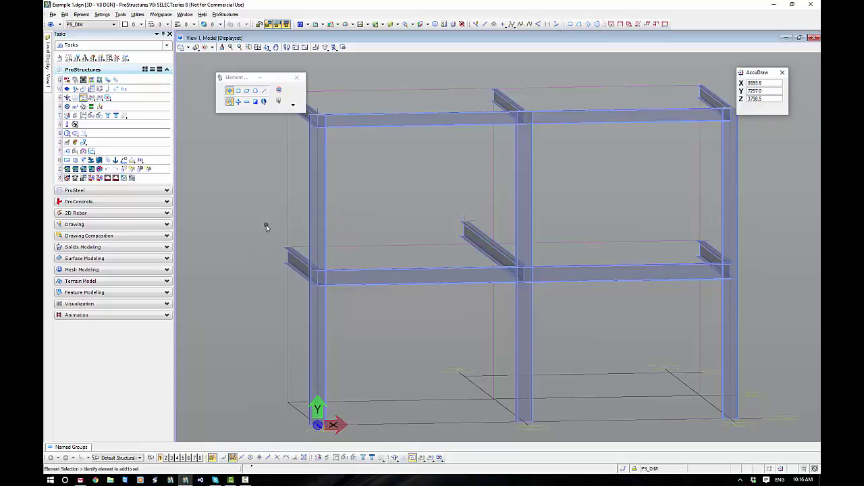
left_click(107, 98)
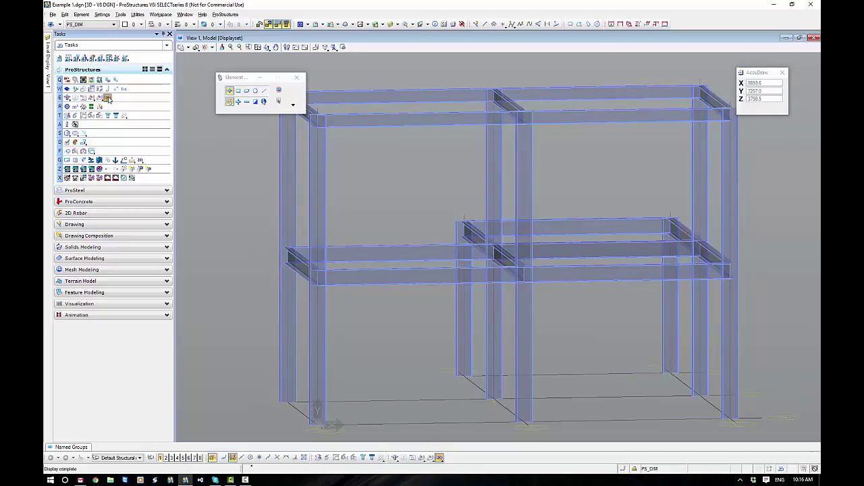
left_click(67, 98)
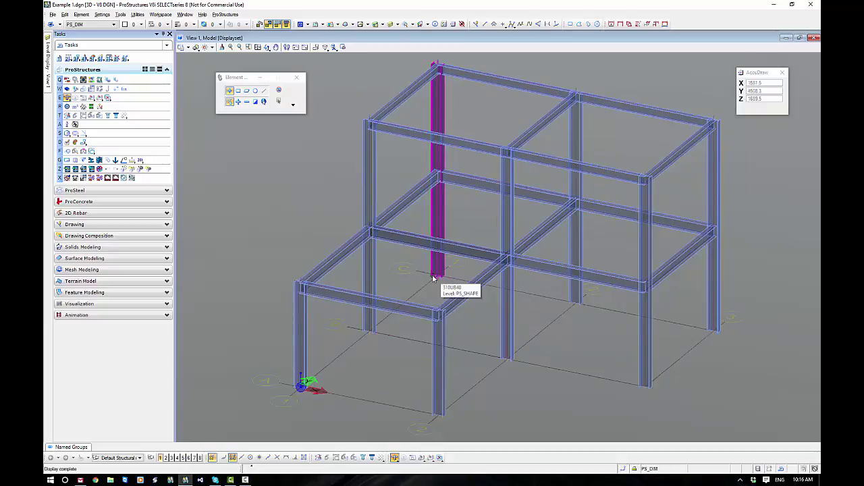
Step: Align the view close-up on the 310UB40 beam where it crosses a column
left_click(91, 97)
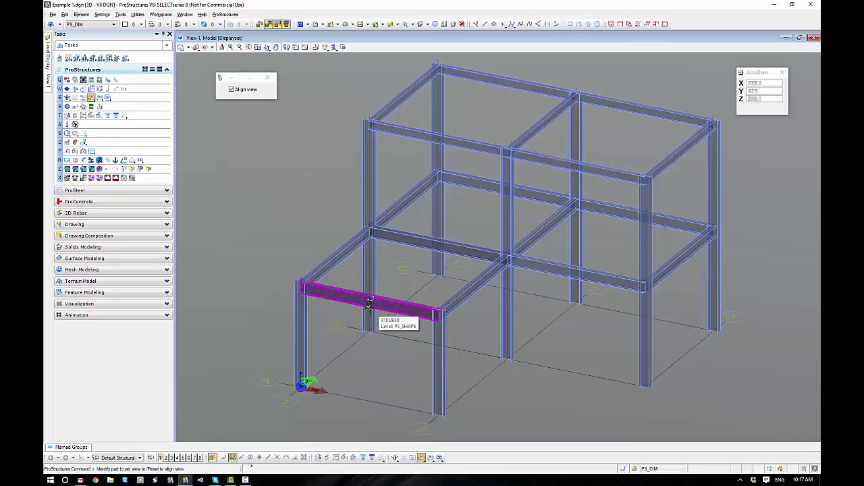
left_click(370, 305)
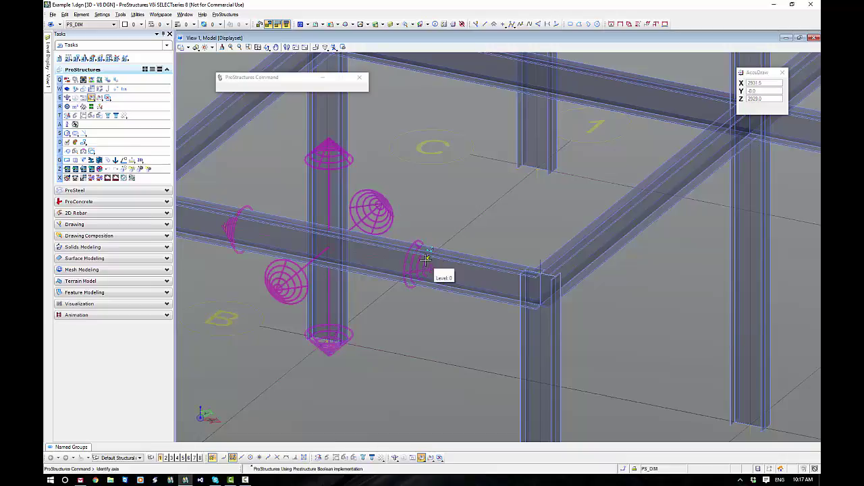
left_click(91, 97)
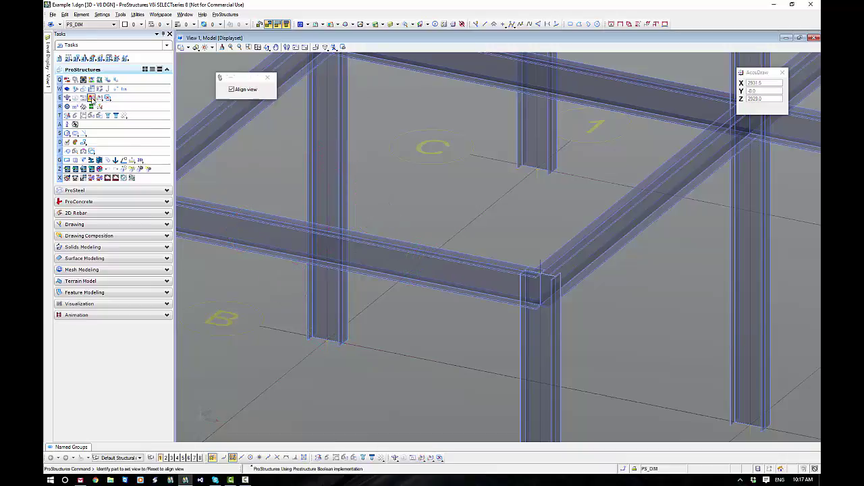
left_click(274, 256)
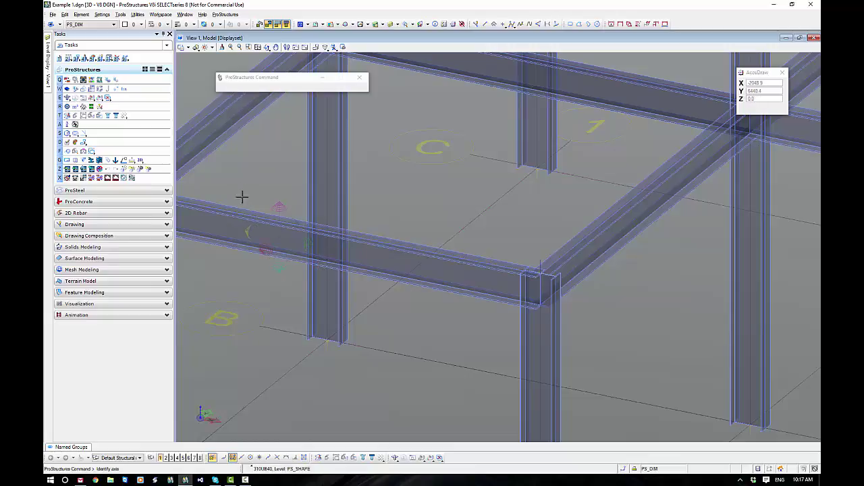
scroll(251, 242, "up", 5)
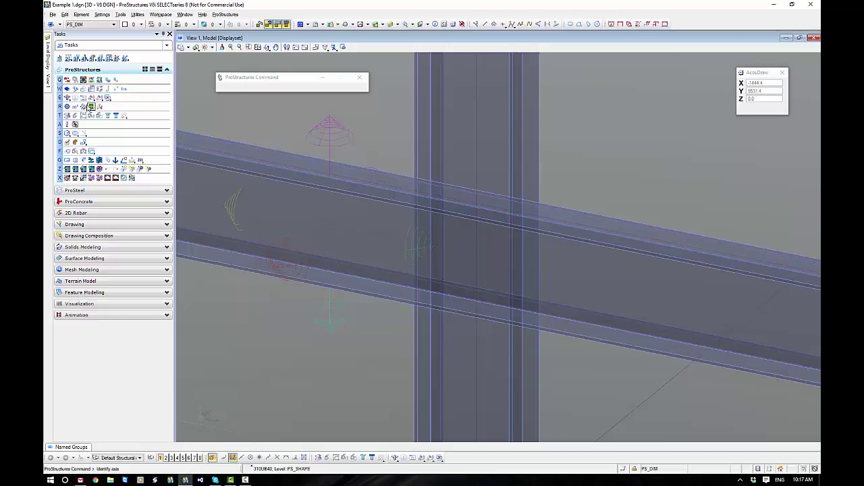
left_click(90, 107)
left_click(195, 47)
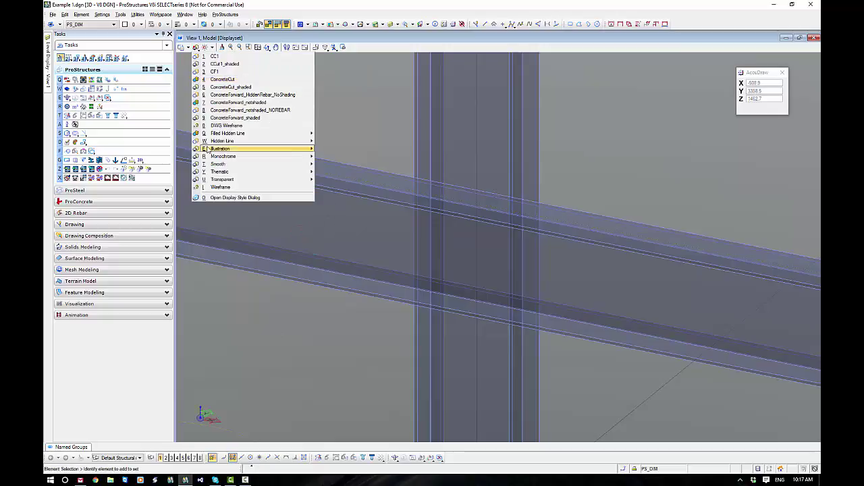
Step: Switch the display style to Wireframe, then to Transparent > Modeling
left_click(229, 188)
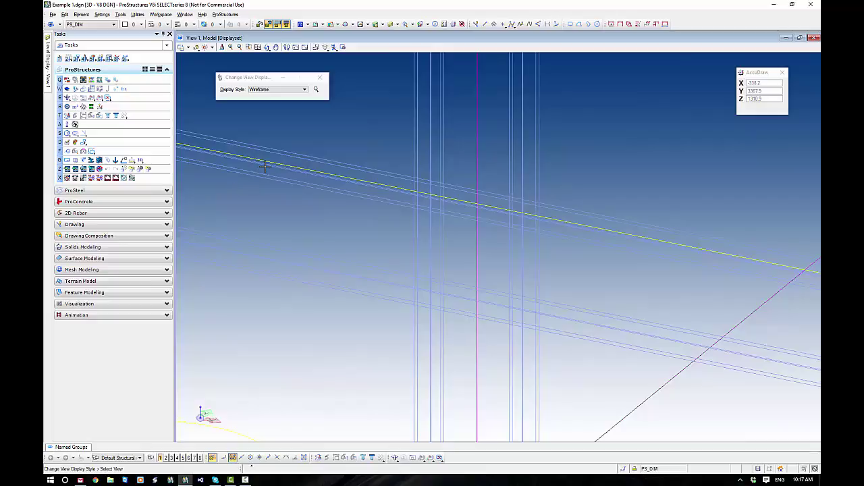
left_click(91, 97)
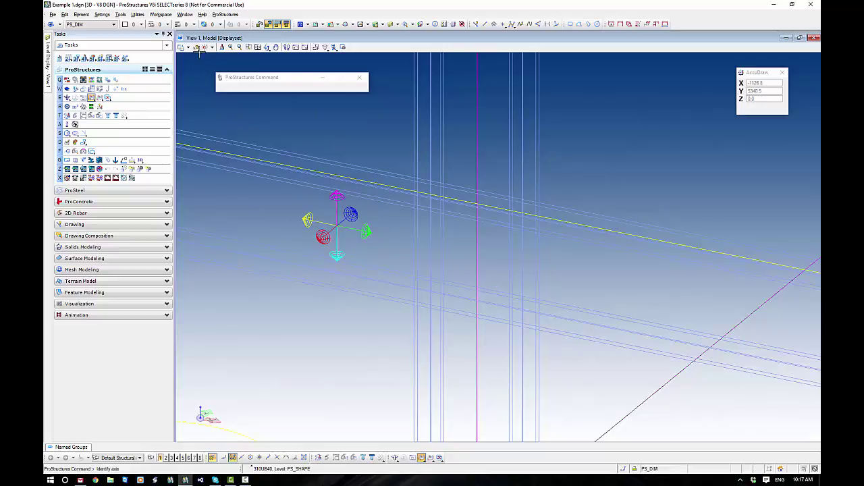
left_click(195, 48)
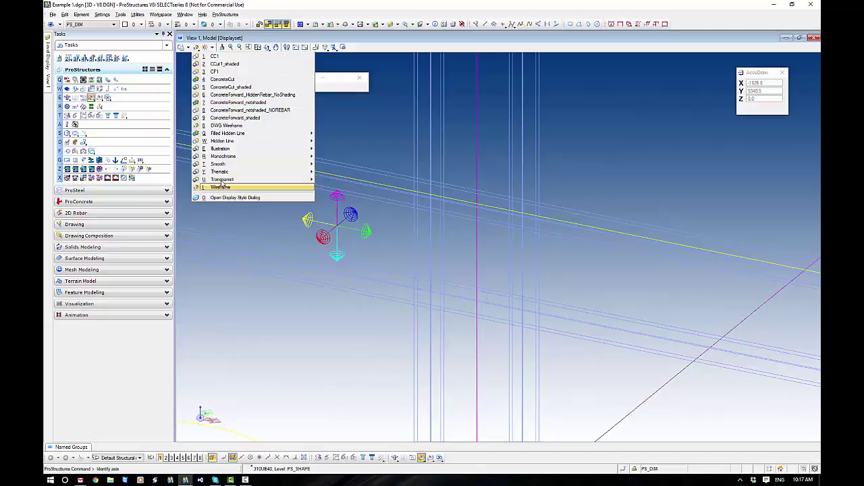
mouse_move(311, 179)
left_click(341, 188)
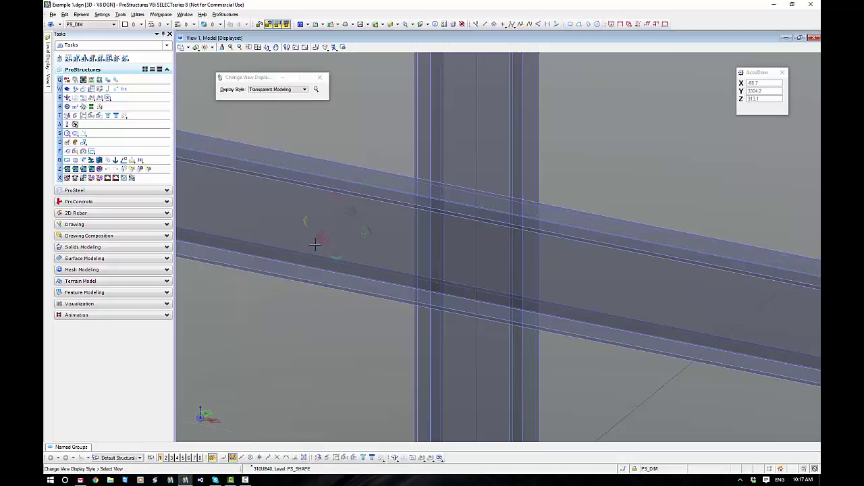
Step: Restart the axis view tool and pick a reference point on the beam
scroll(323, 236, "up", 2)
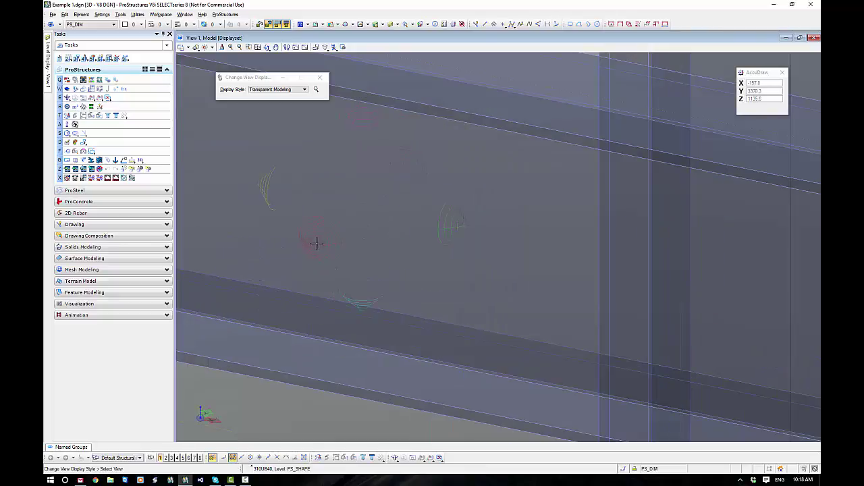
scroll(316, 243, "down", 3)
left_click(91, 98)
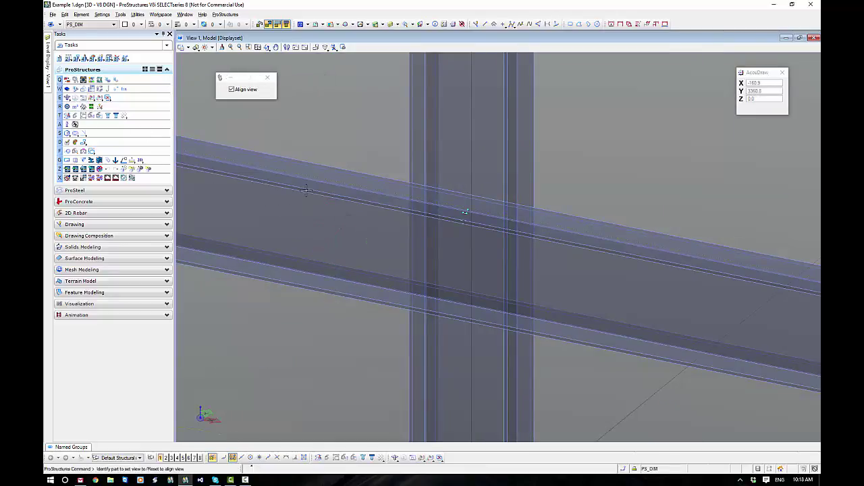
left_click(304, 240)
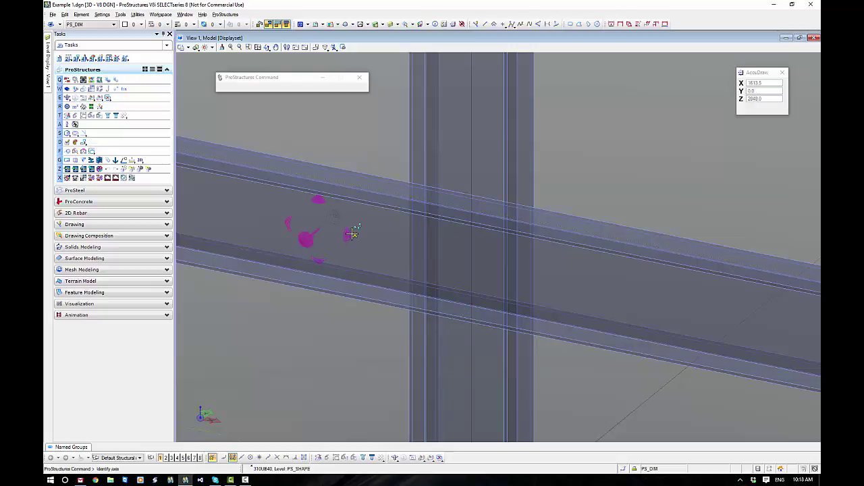
Step: View the beam in Front view, orbit back to 3D, and redisplay the whole frame isometrically
left_click(305, 240)
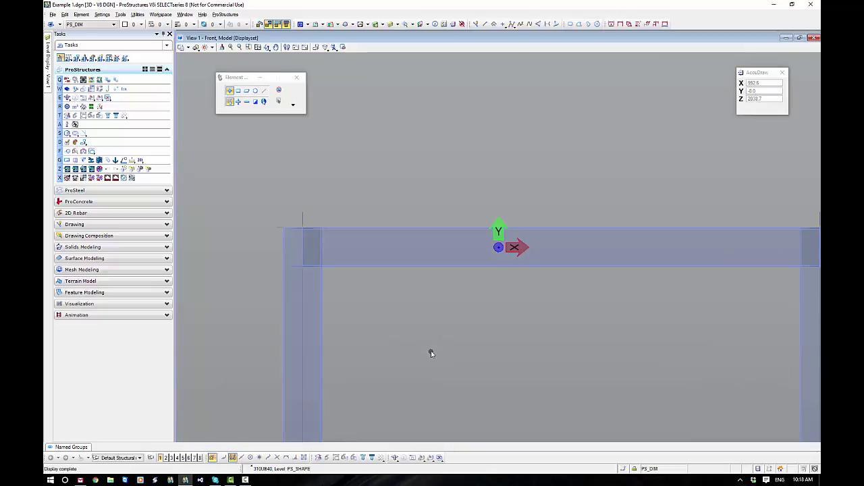
scroll(430, 353, "down", 3)
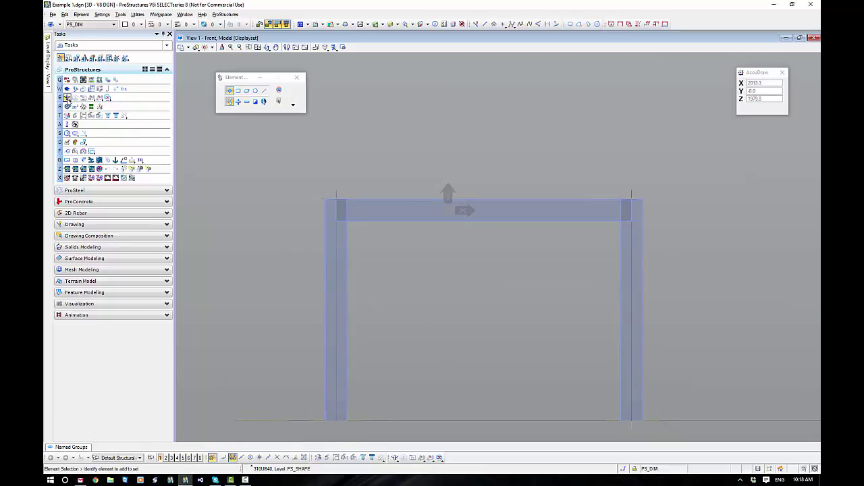
middle_click_drag(484, 320, 520, 279, "shift")
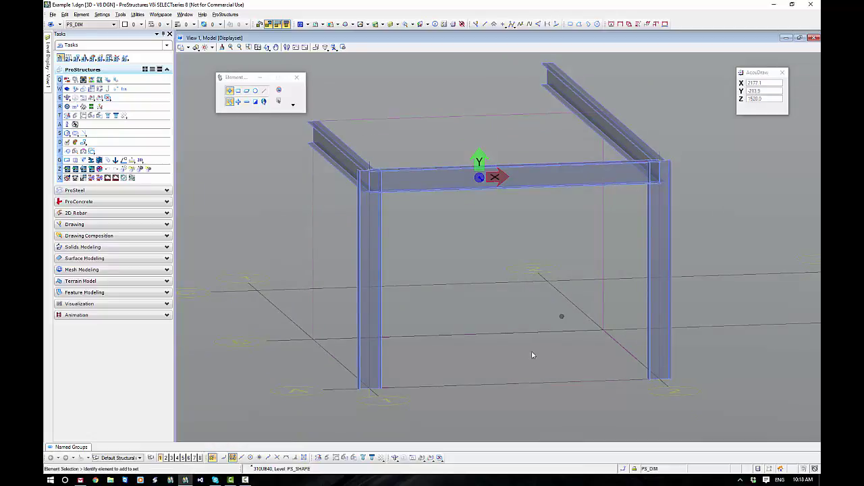
left_click(67, 98)
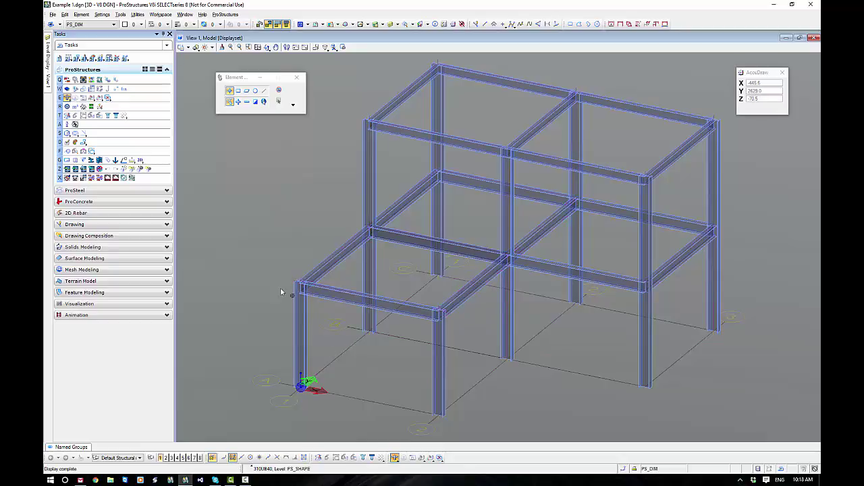
left_click(91, 99)
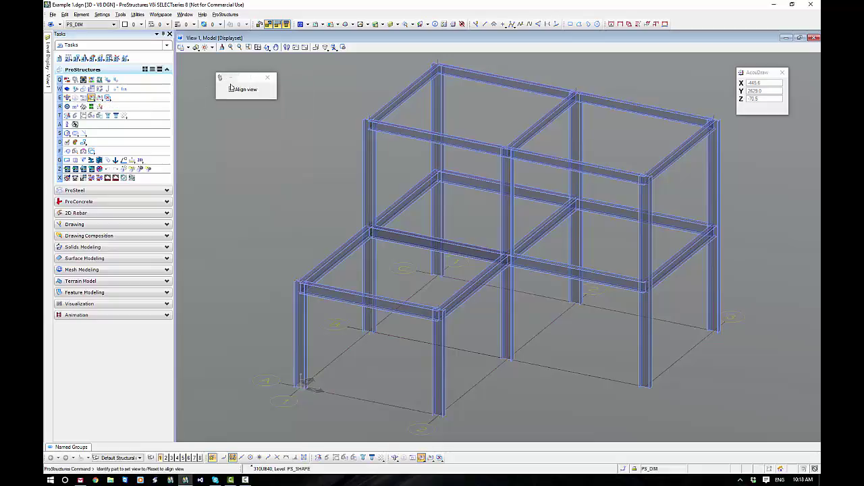
Step: With Align view checked, align face-on to the member, then return to isometric
left_click(231, 88)
right_click(226, 79)
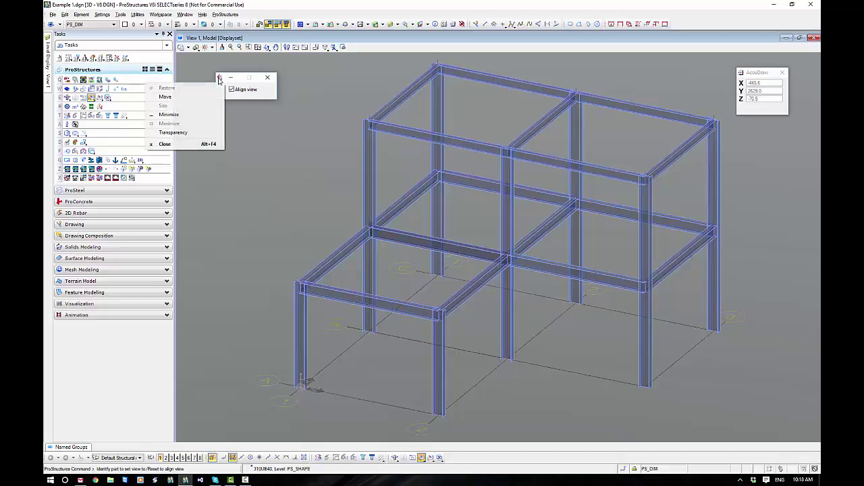
left_click(284, 123)
right_click(285, 123)
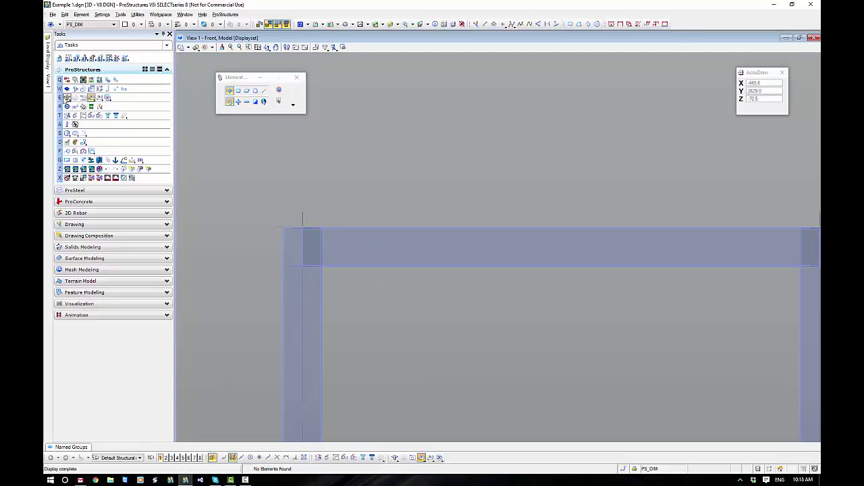
right_click(303, 196)
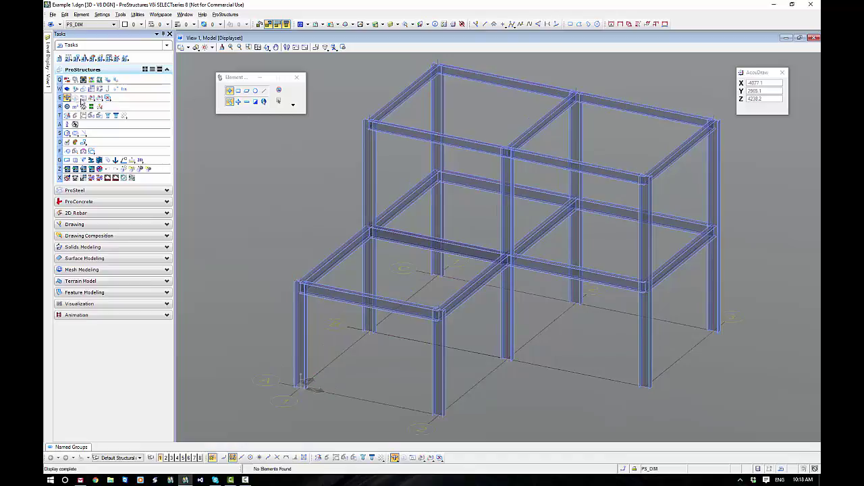
Step: Zoom in on the front bay near gridline B, cancelling the axis tool
left_click(91, 97)
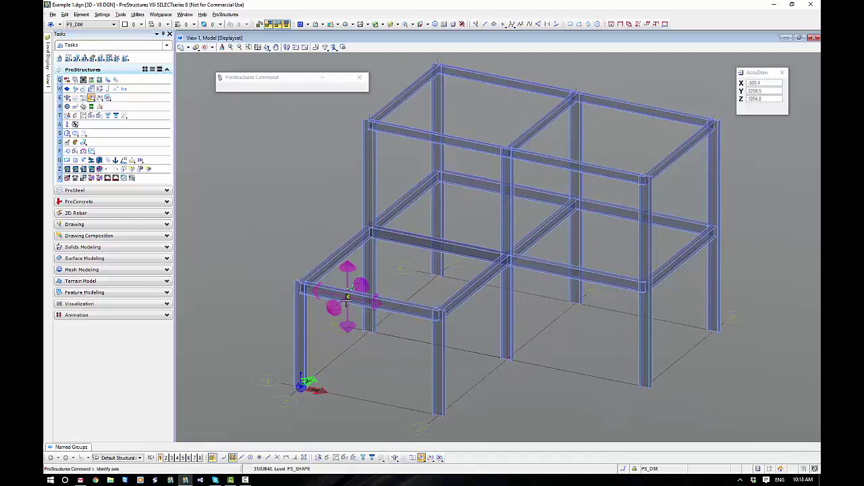
scroll(315, 307, "up", 3)
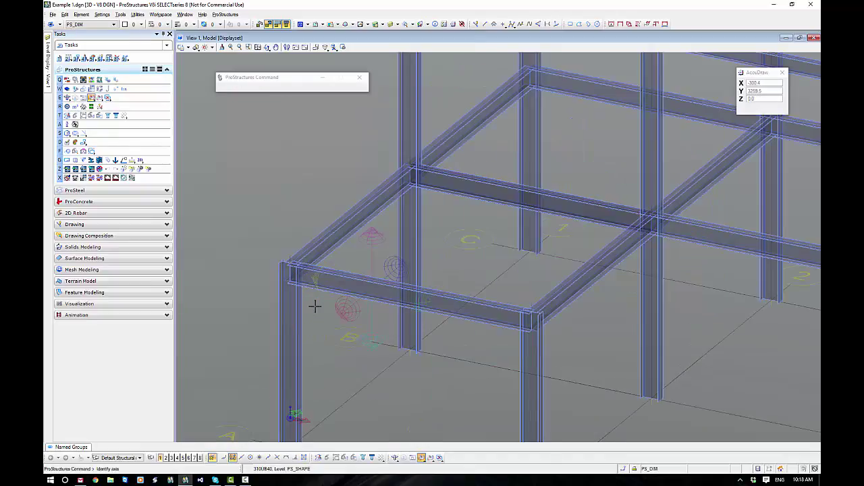
right_click(315, 307)
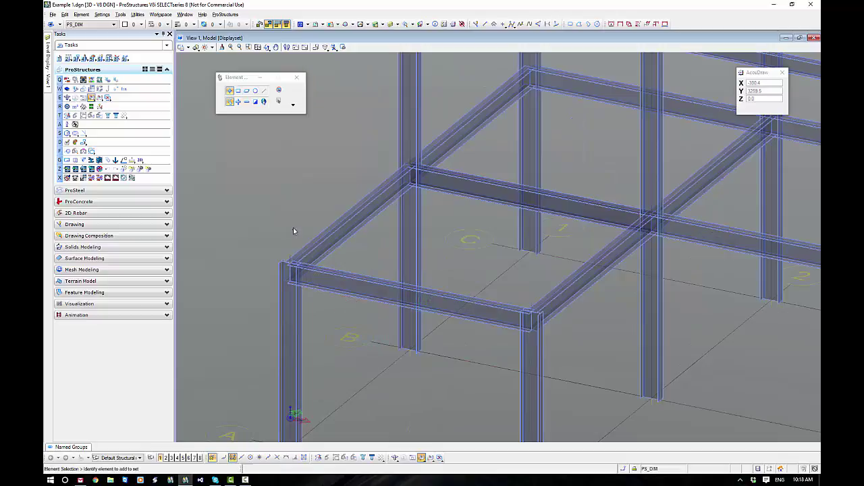
left_click(91, 98)
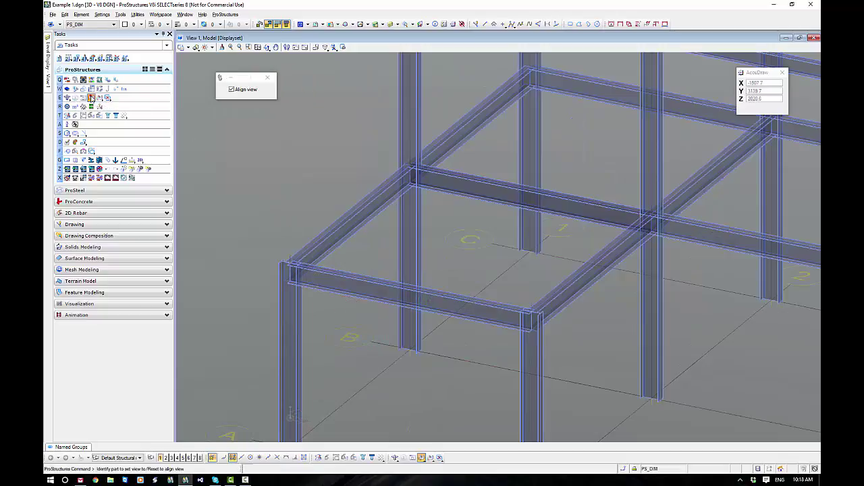
Step: Turn off Align view, orient along the front-left column, then return to Isometric Overview
left_click(232, 90)
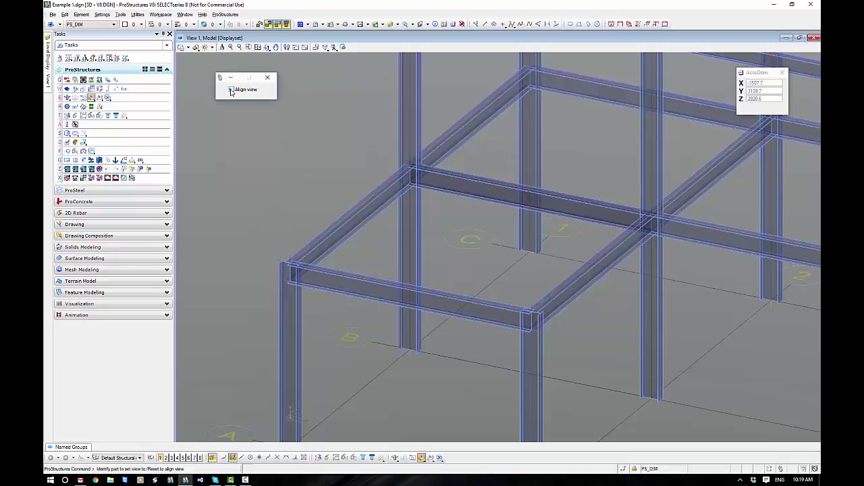
left_click(295, 359)
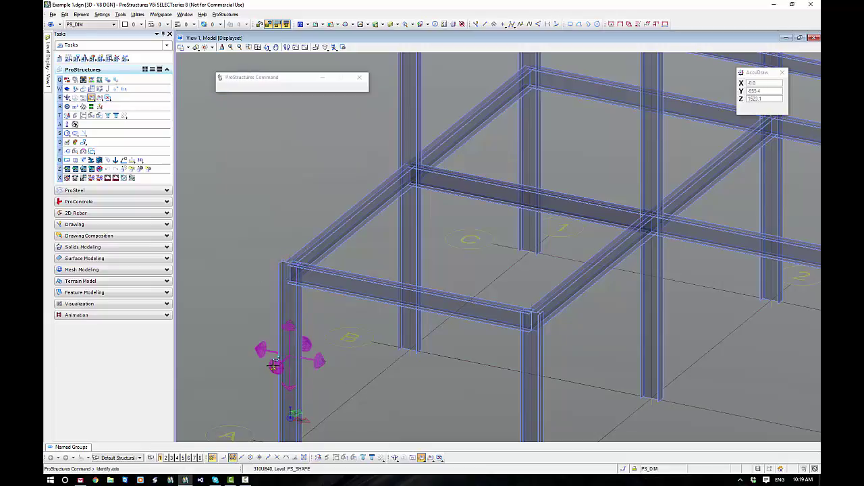
left_click(273, 366)
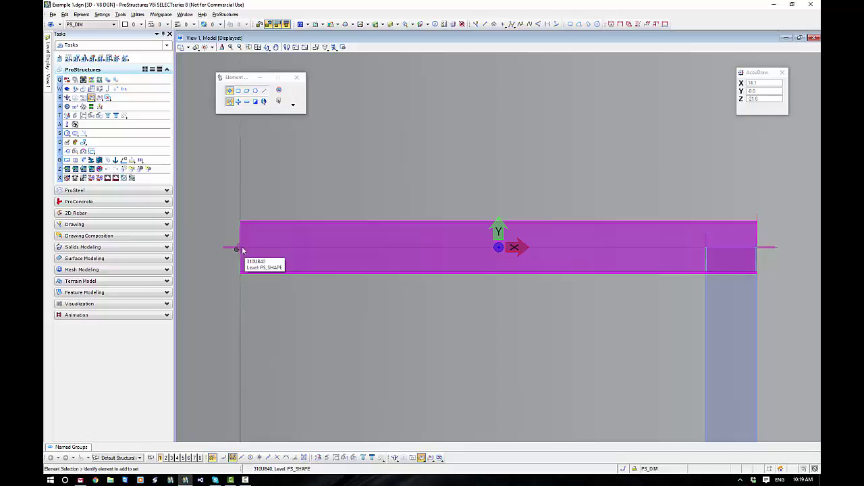
left_click(68, 116)
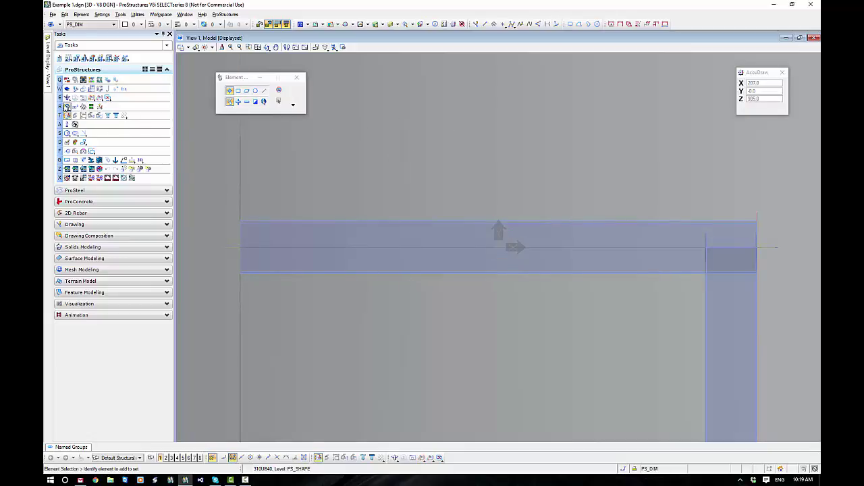
left_click(67, 97)
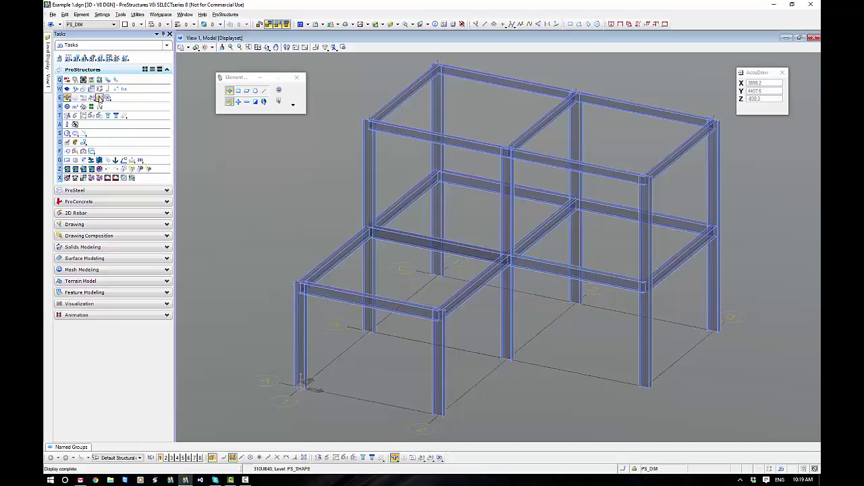
Step: Centre the coordinate system on the corner column with Object ACS Centered
scroll(310, 392, "up", 8)
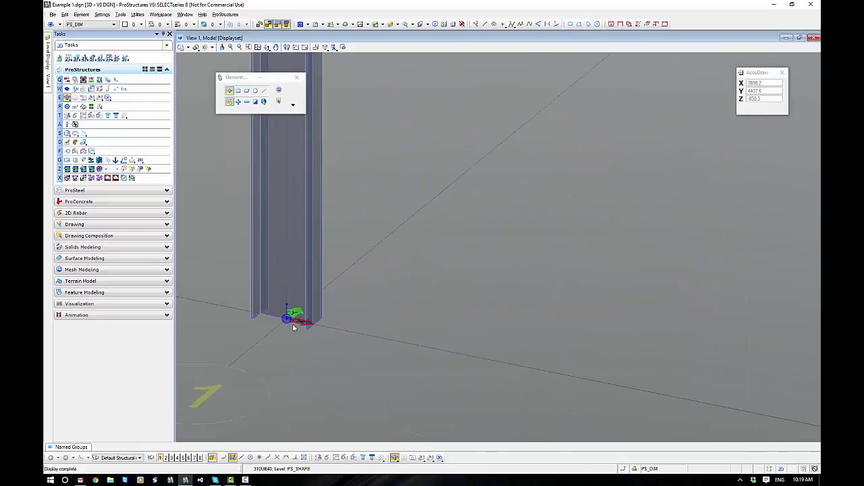
scroll(294, 327, "down", 3)
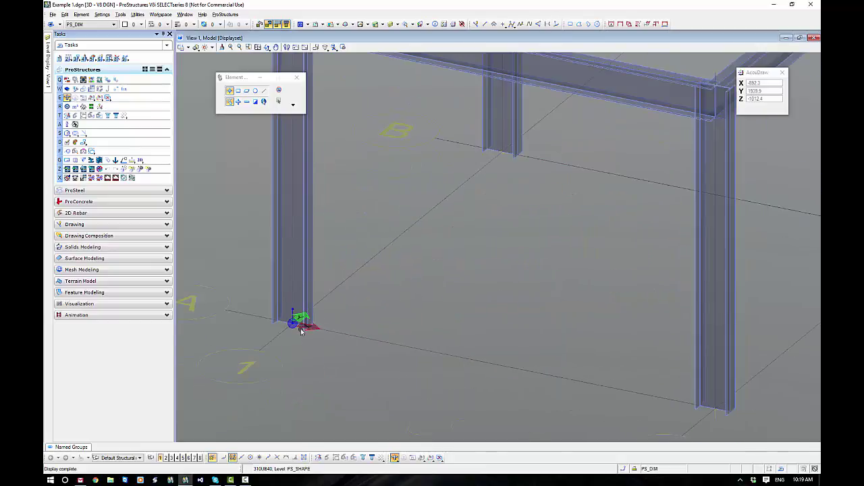
left_click(98, 99)
scroll(271, 286, "up", 5)
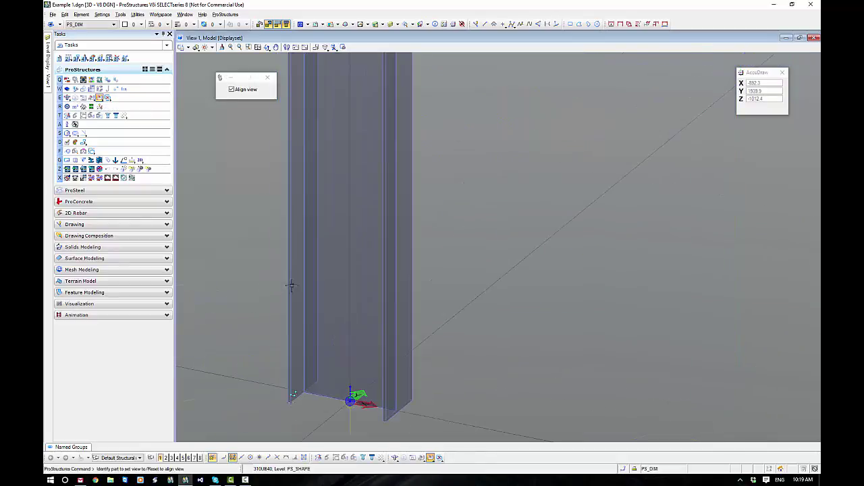
left_click(331, 297)
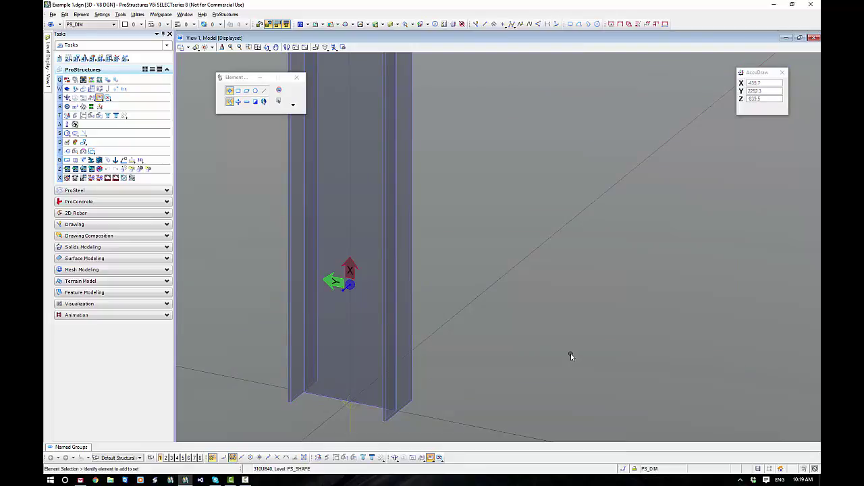
Step: Centre the coordinate system on the front beam's axis near grid B, then end the tool
left_click(99, 99)
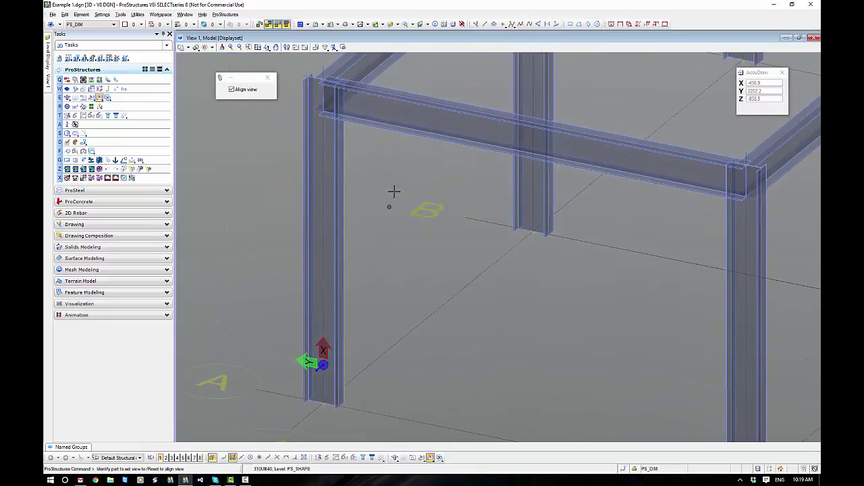
left_click(429, 132)
left_click(428, 132)
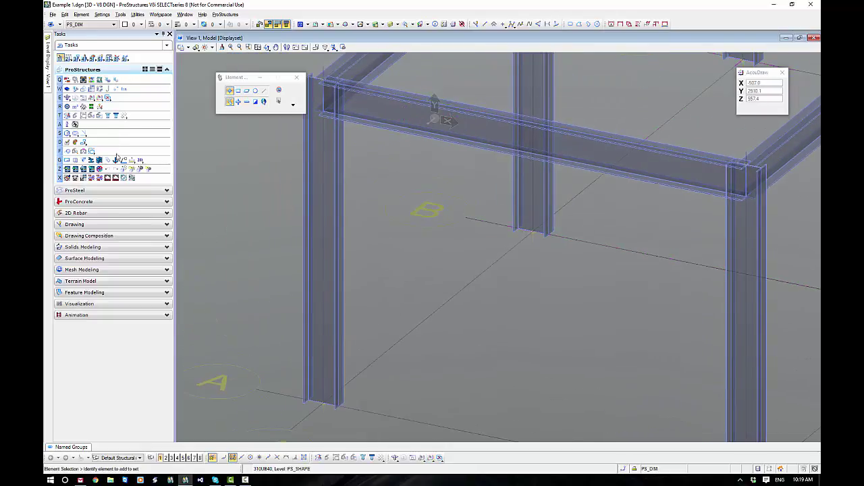
left_click(98, 97)
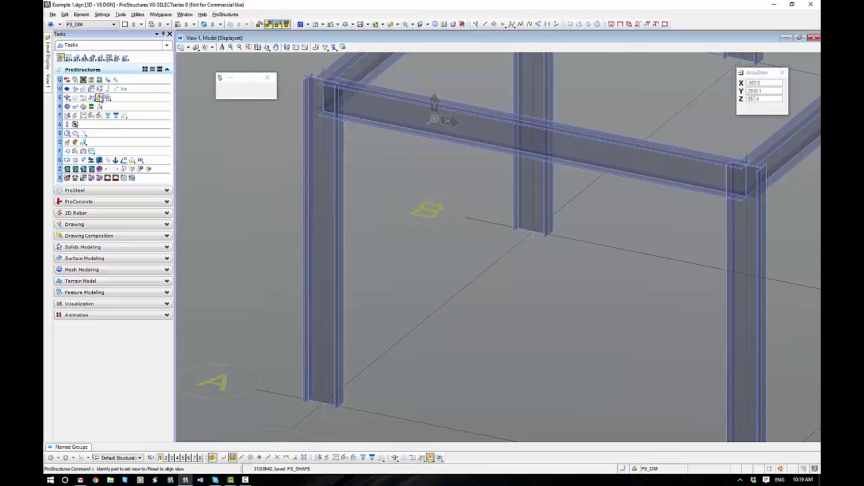
right_click(777, 172)
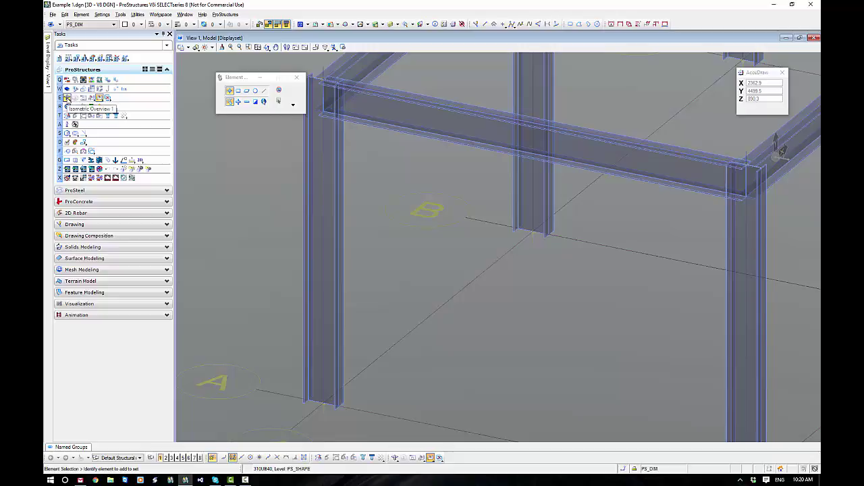
Step: Return to Isometric Overview and close the Clip Planes flyout without changes
left_click(67, 99)
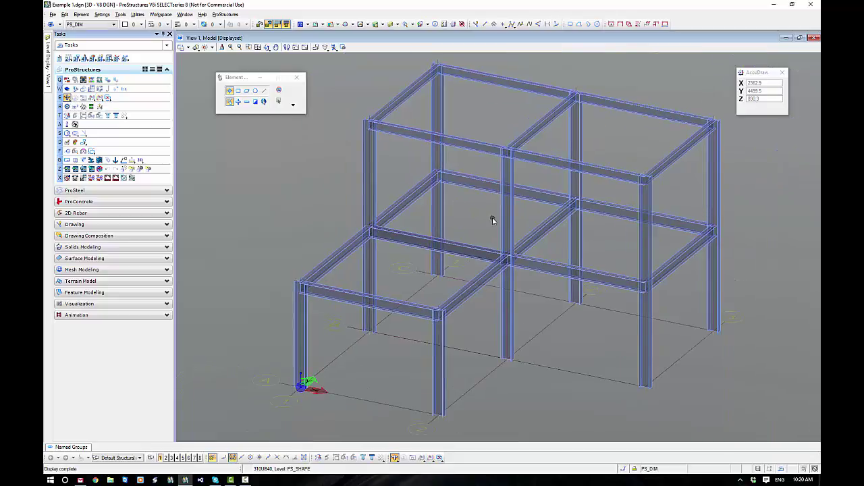
left_click(108, 99)
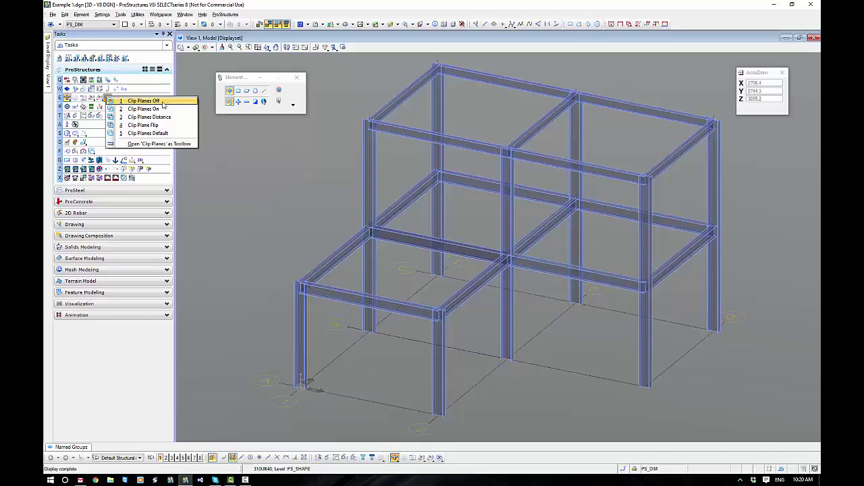
left_click(245, 199)
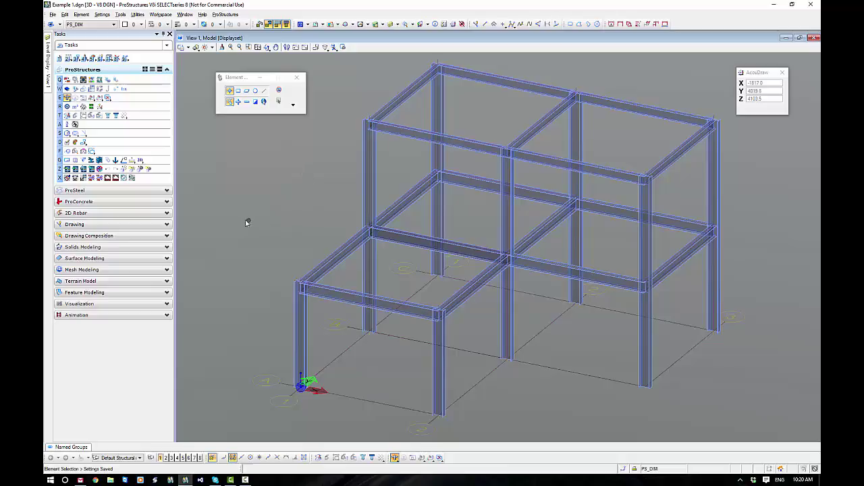
left_click(92, 98)
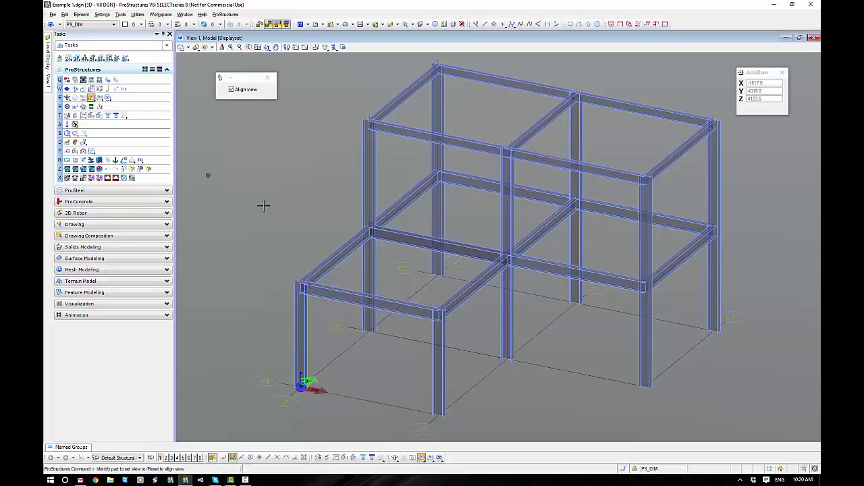
left_click(381, 305)
left_click(364, 313)
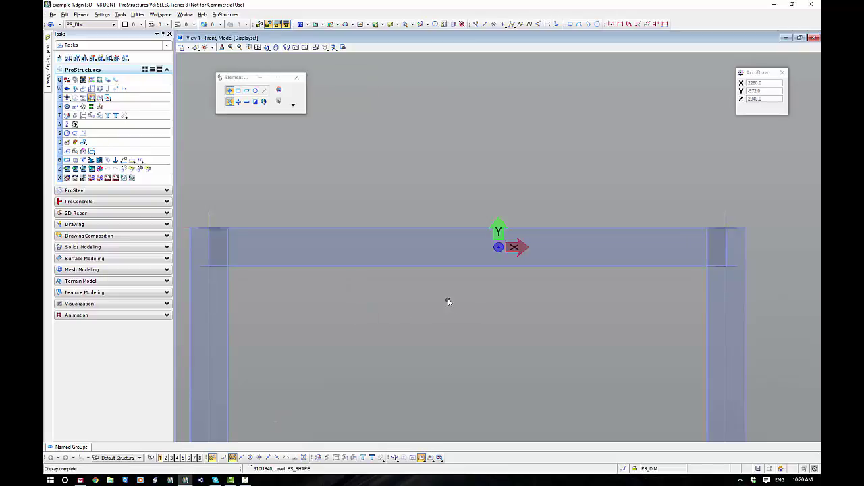
scroll(447, 297, "down", 5)
middle_click_drag(446, 295, 425, 244)
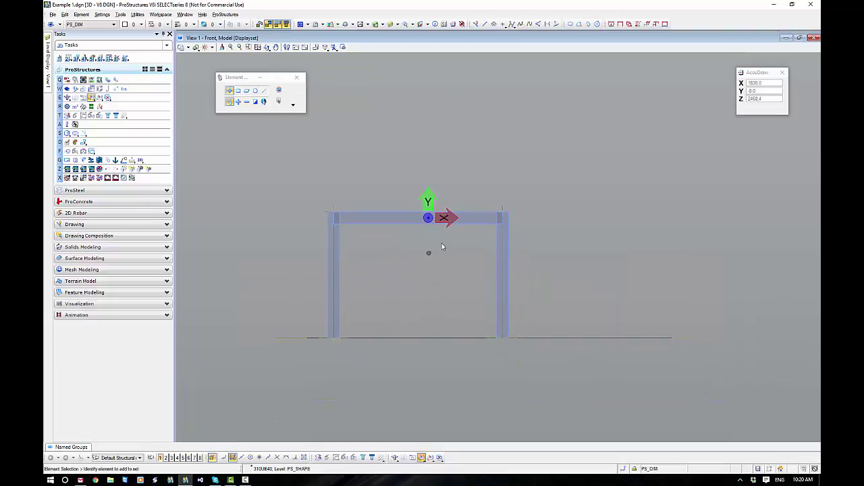
left_click_drag(503, 145, 633, 250)
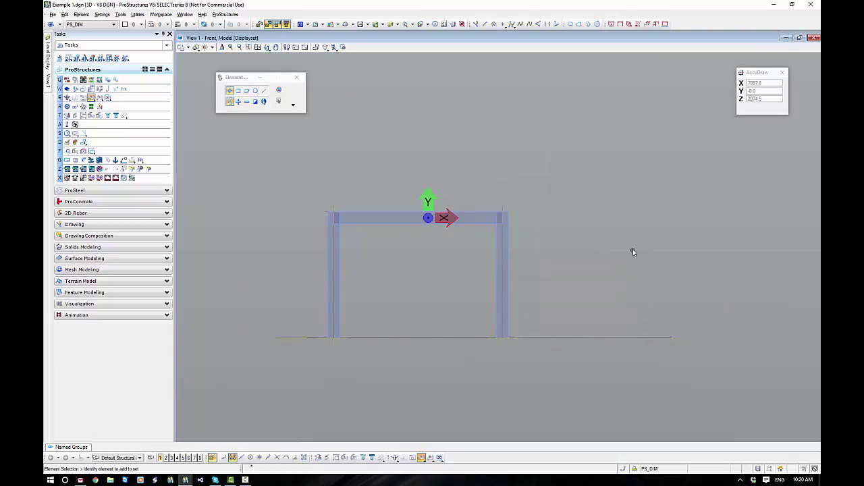
left_click(107, 98)
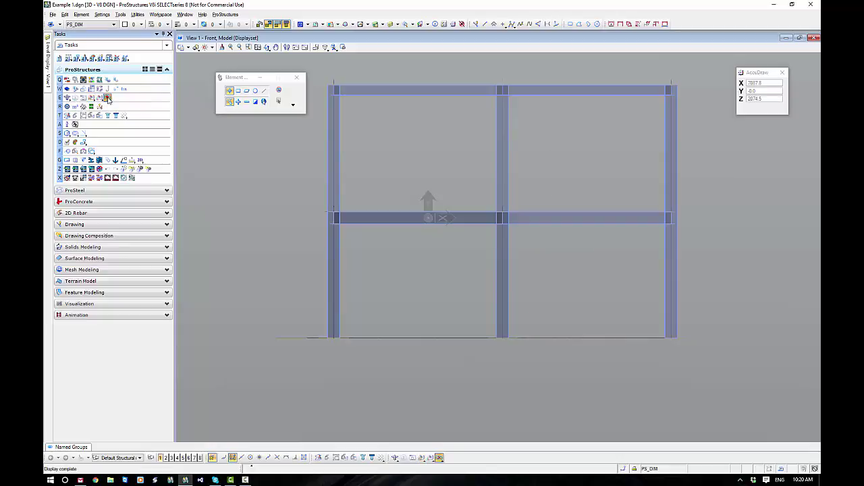
left_click_drag(547, 135, 645, 177)
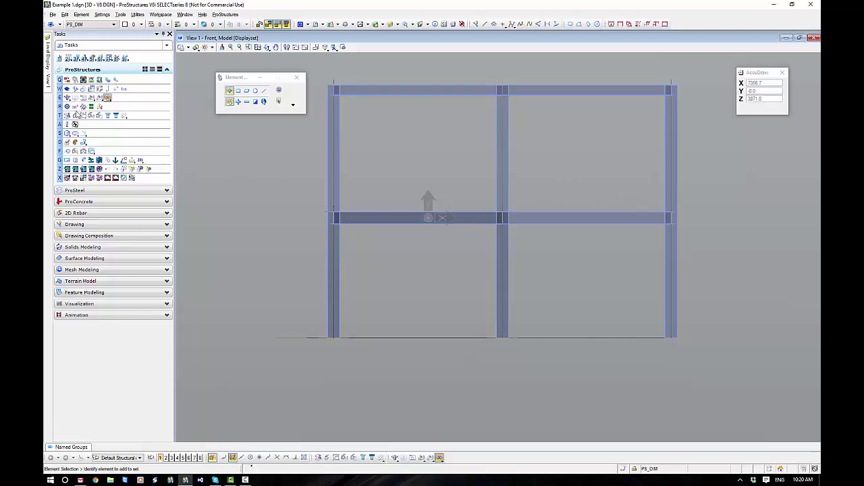
left_click(67, 98)
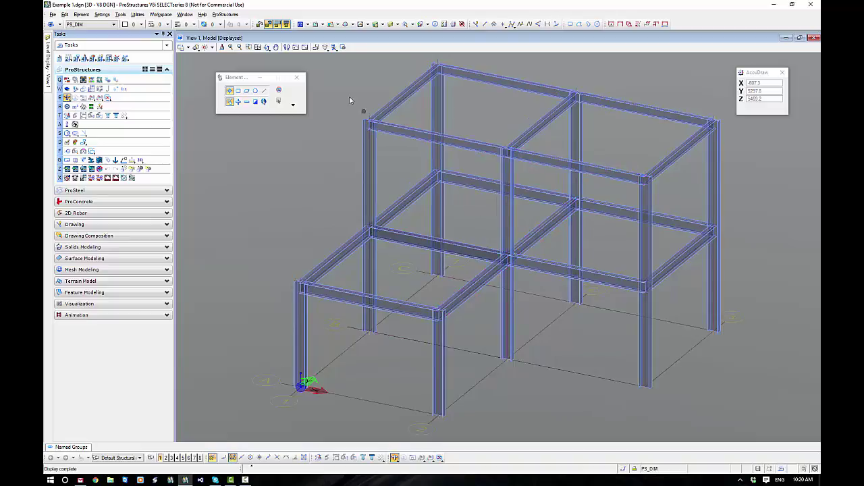
left_click(275, 47)
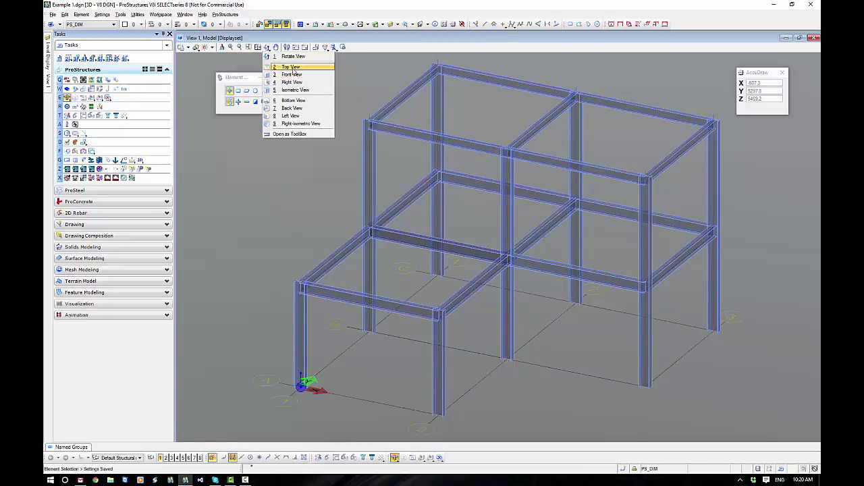
left_click(293, 75)
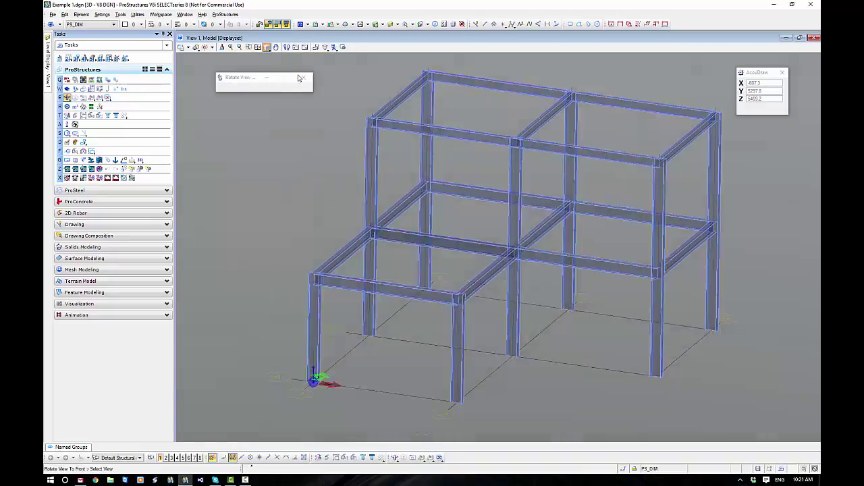
left_click(275, 47)
left_click(285, 82)
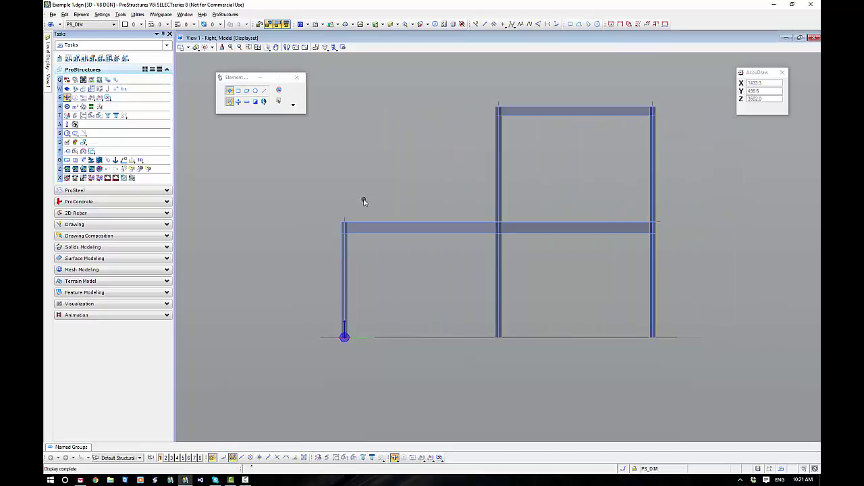
left_click(317, 459)
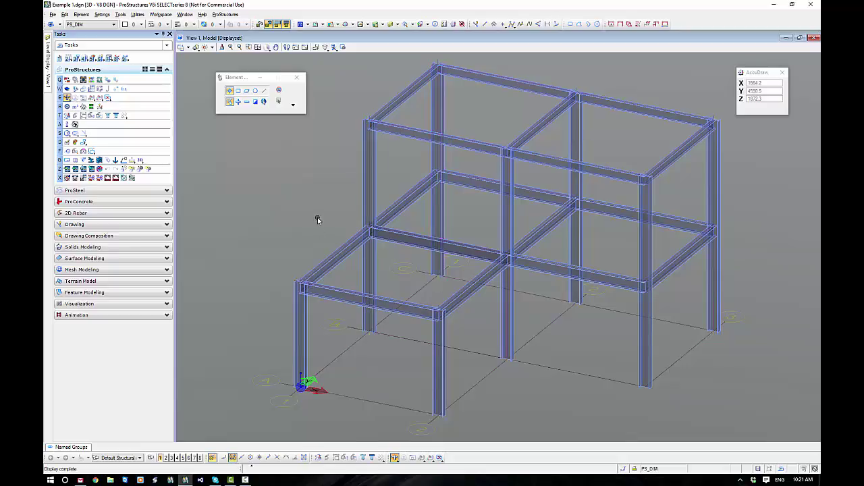
Step: Hide the lower and upper diagonal beams, then Regenerate to bring them back
left_click(74, 117)
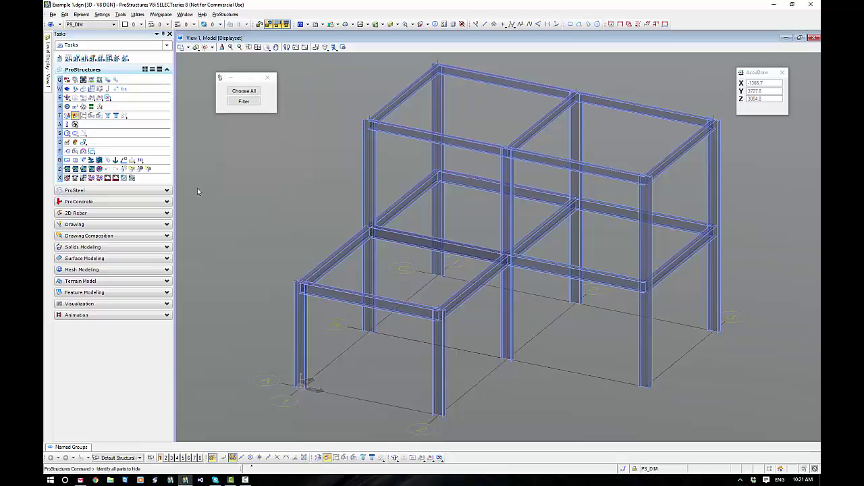
scroll(297, 237, "up", 6)
scroll(295, 238, "up", 2)
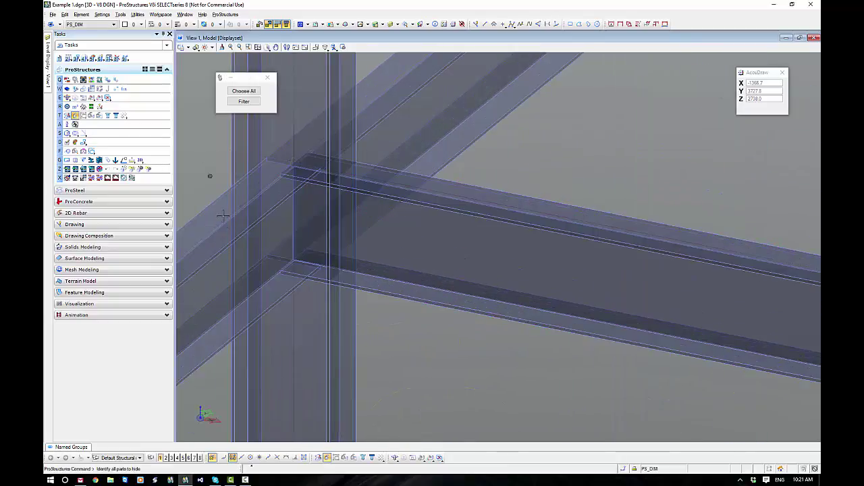
left_click(209, 357)
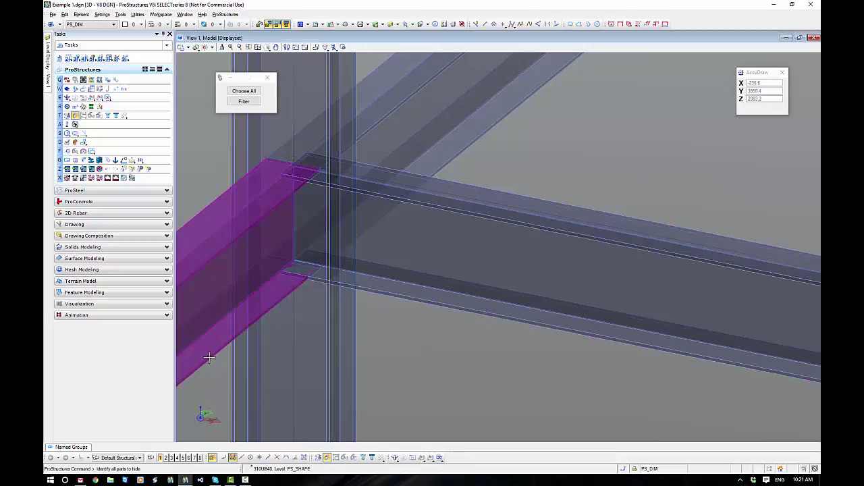
left_click(461, 149)
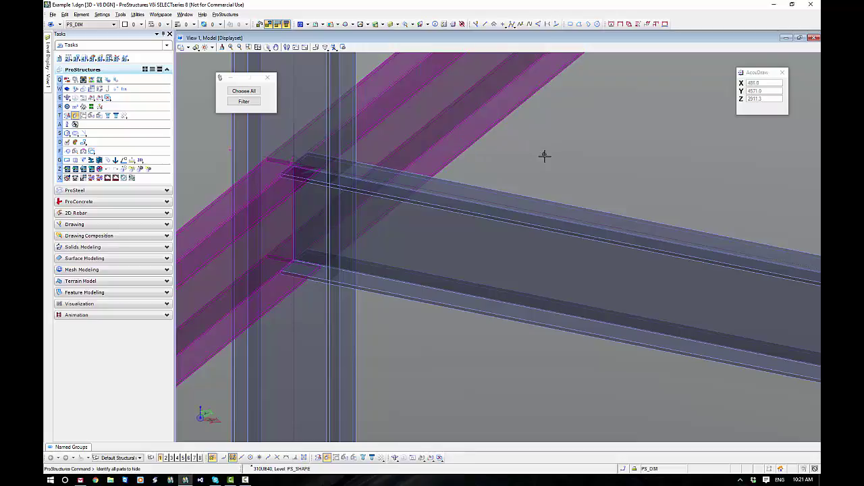
left_click(546, 160)
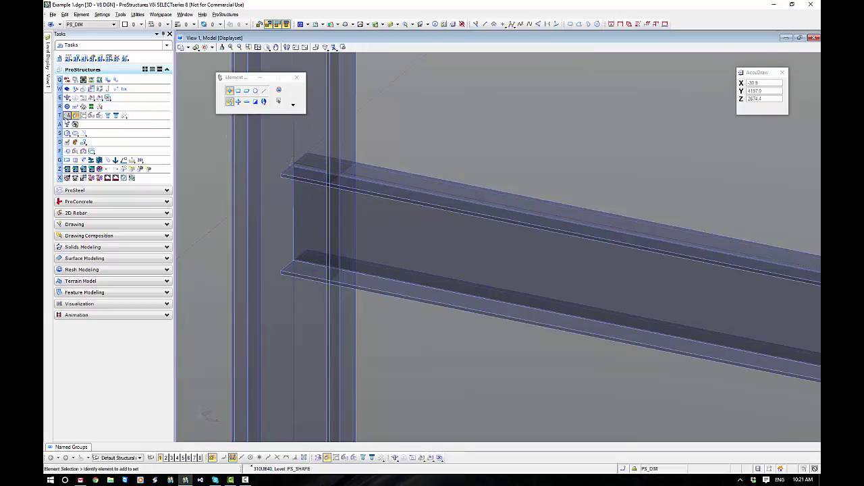
left_click(67, 116)
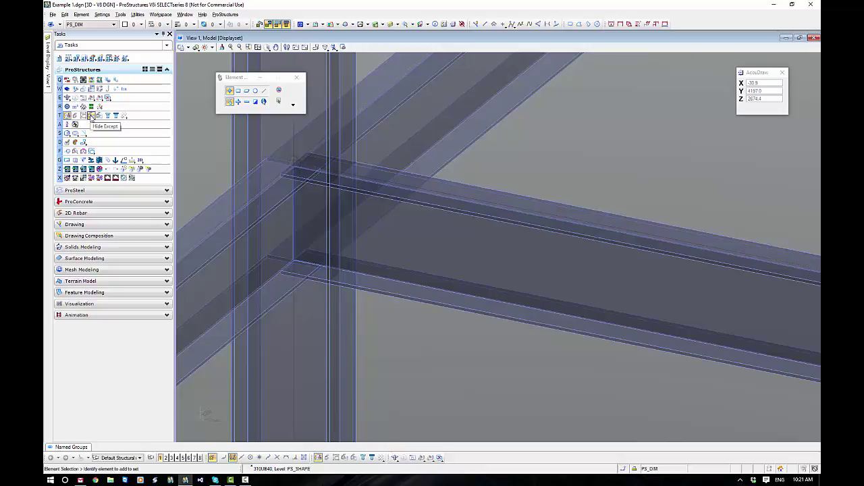
Step: Hide everything except the long 310UB40 beam and its supporting column
left_click(91, 116)
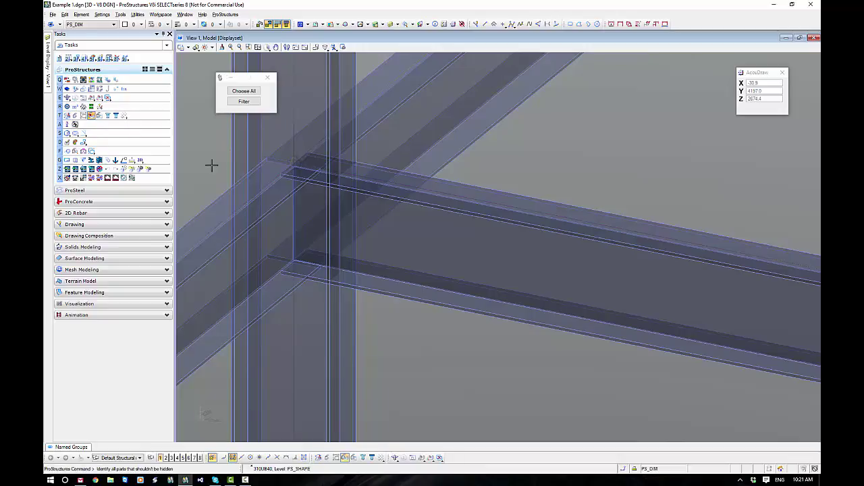
left_click(439, 206)
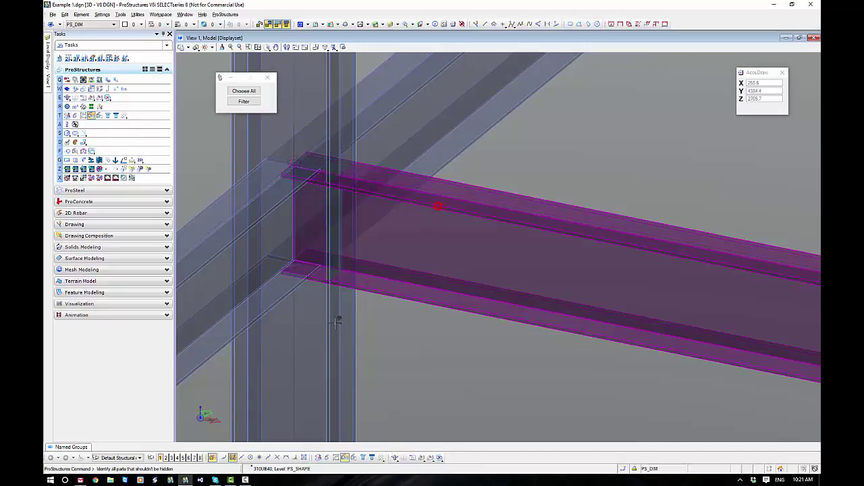
left_click(329, 337)
left_click(415, 347)
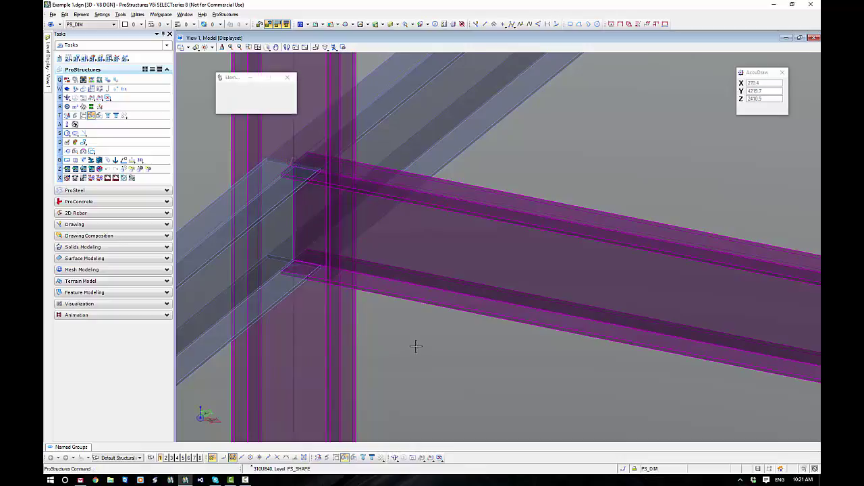
Step: Inspect the isolated beam and column, then regenerate to show the whole frame
scroll(414, 347, "down", 5)
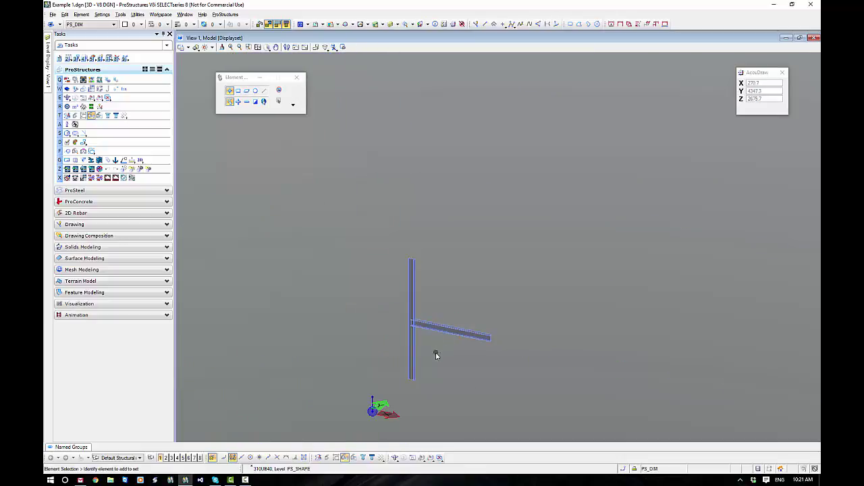
scroll(432, 353, "up", 3)
scroll(372, 260, "up", 6)
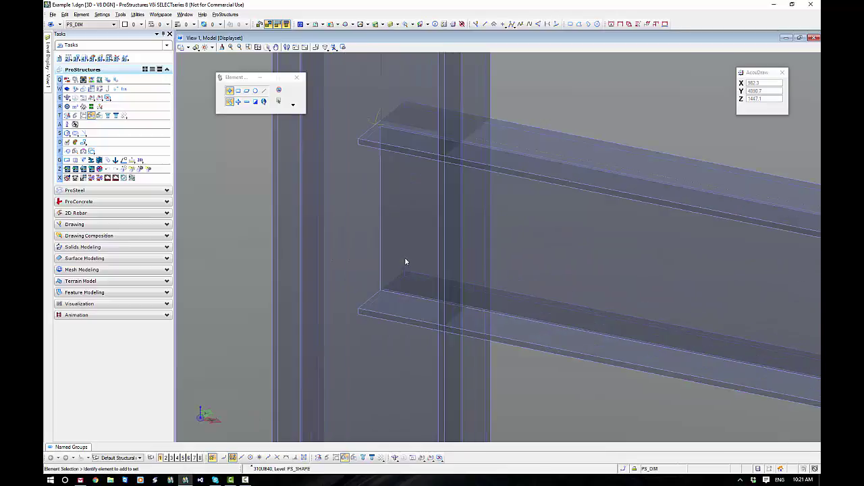
middle_click_drag(405, 263, 364, 268)
right_click(363, 268)
scroll(362, 266, "down", 6)
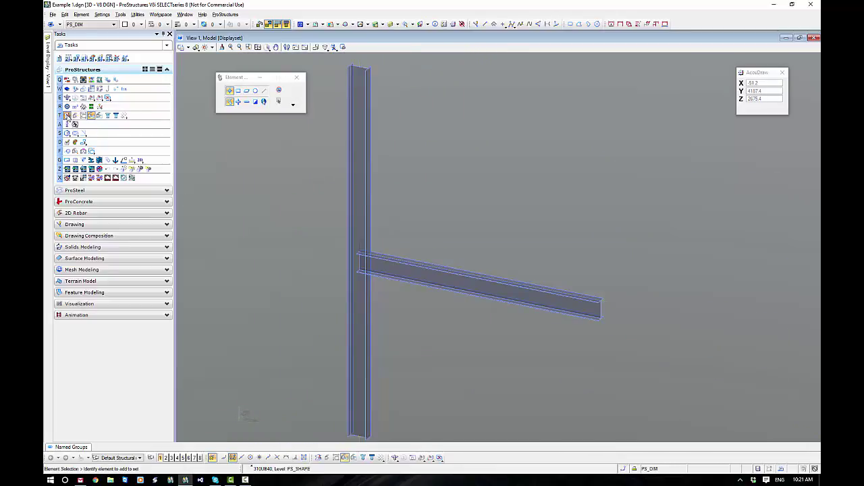
left_click(66, 115)
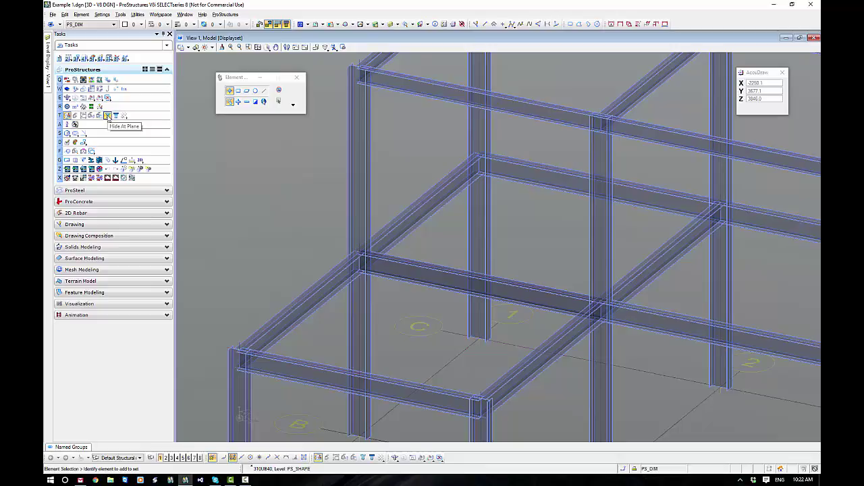
Step: Hide the members on one picked grid plane, then restore the full frame
left_click(276, 46)
left_click_drag(439, 328, 414, 193)
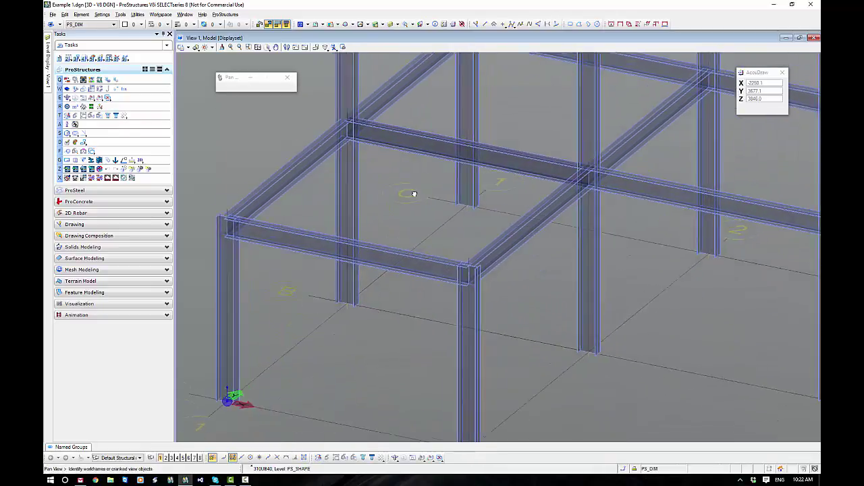
scroll(414, 193, "down", 3)
right_click(401, 185)
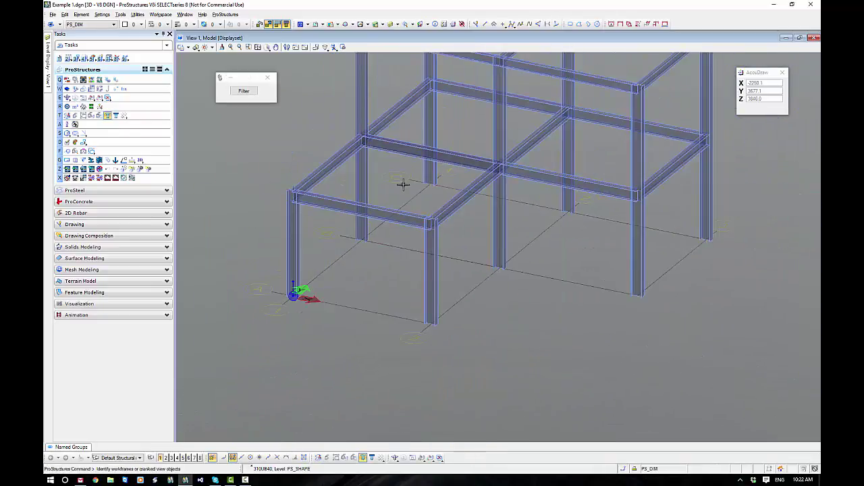
left_click(474, 290)
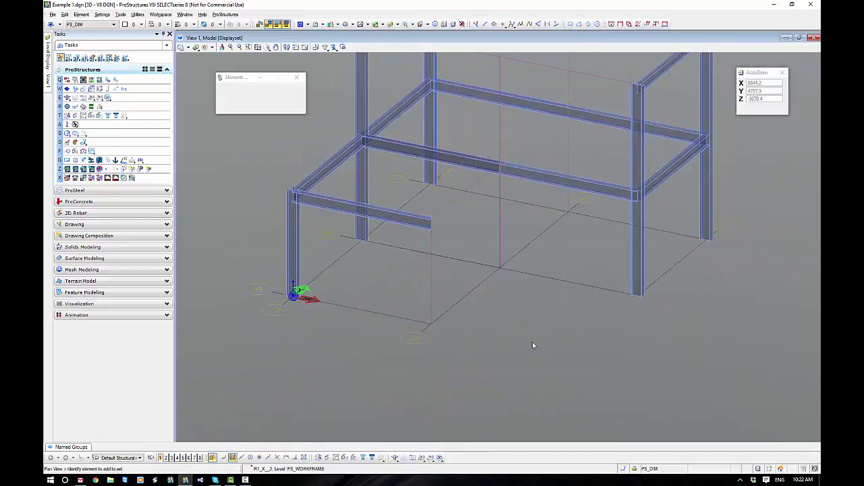
middle_click_drag(532, 346, 511, 396)
left_click(66, 115)
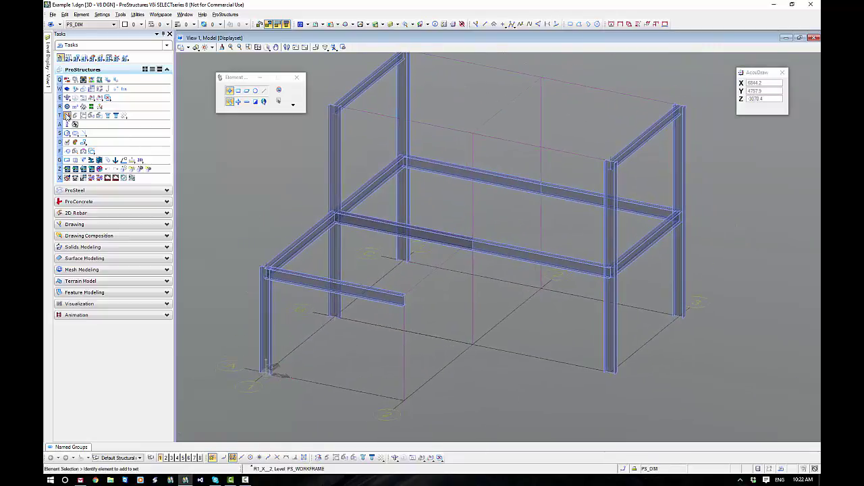
Step: Hide the members along a second gridline with Hide At Plane, then restore them
left_click(116, 115)
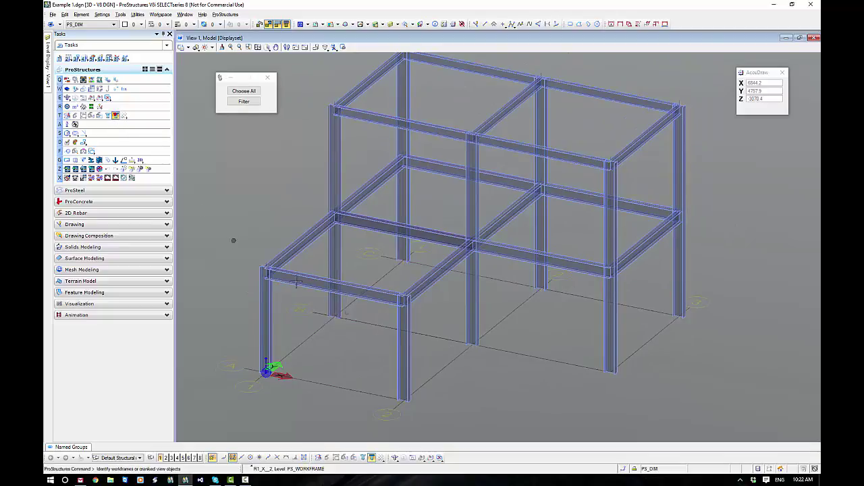
left_click(440, 368)
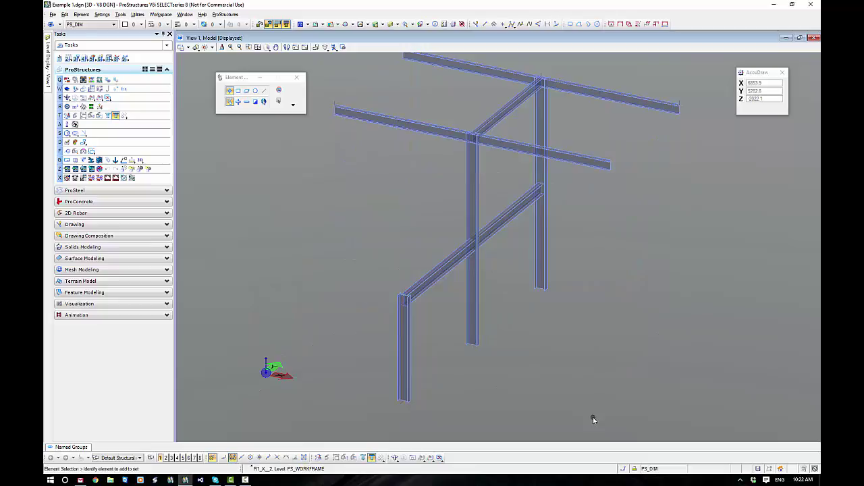
left_click(75, 116)
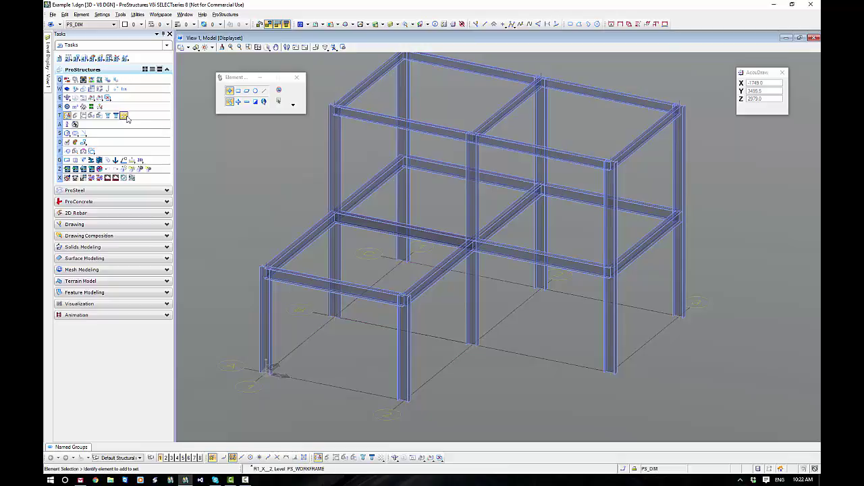
left_click(125, 117)
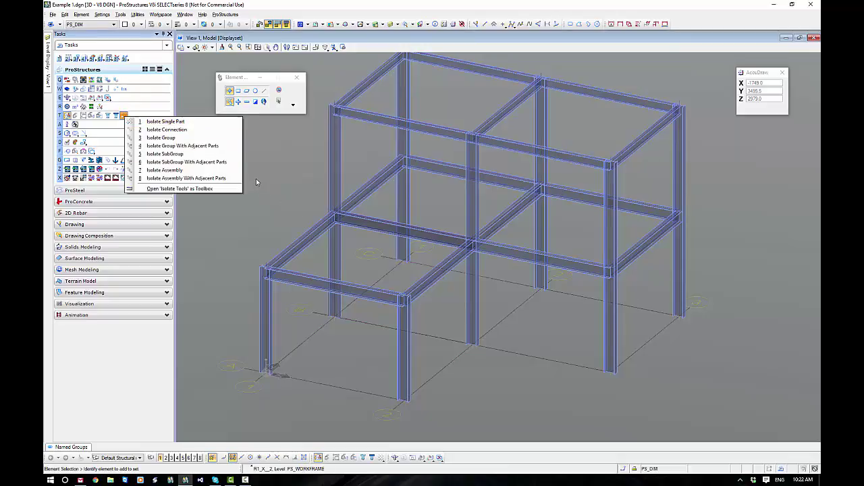
left_click(287, 141)
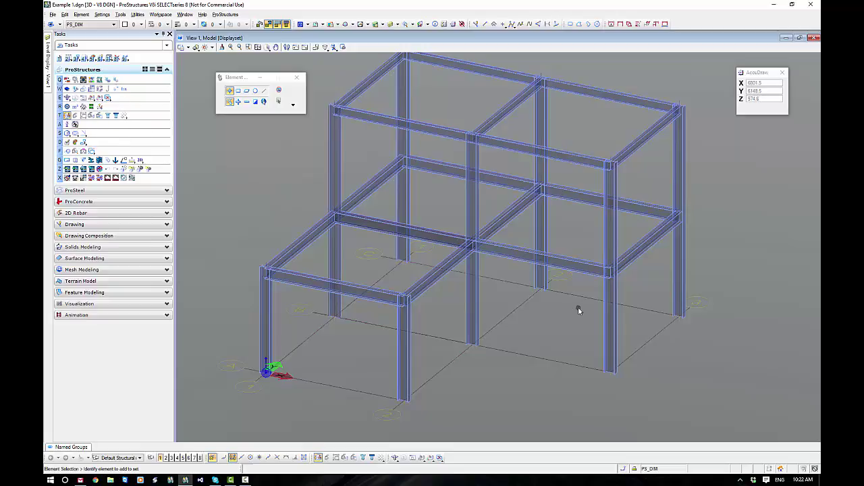
left_click(89, 116)
scroll(544, 190, "up", 5)
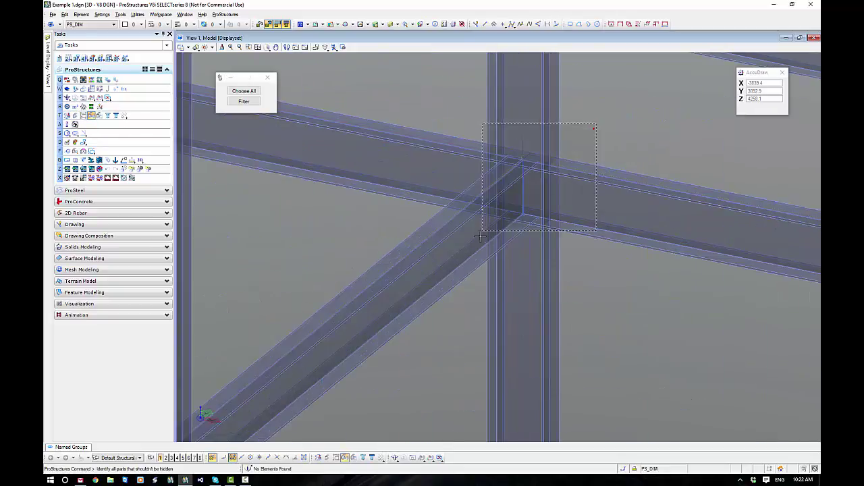
left_click(616, 154)
middle_click_drag(575, 195, 760, 252, "shift")
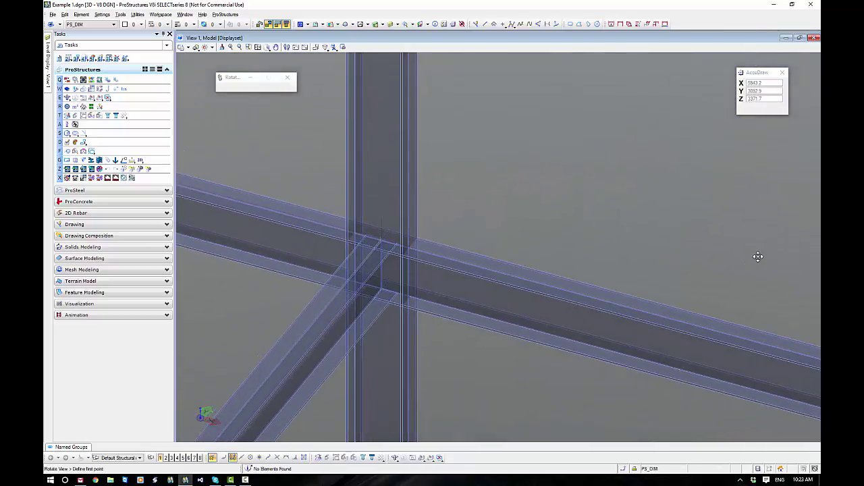
key("Escape")
scroll(429, 243, "down", 1)
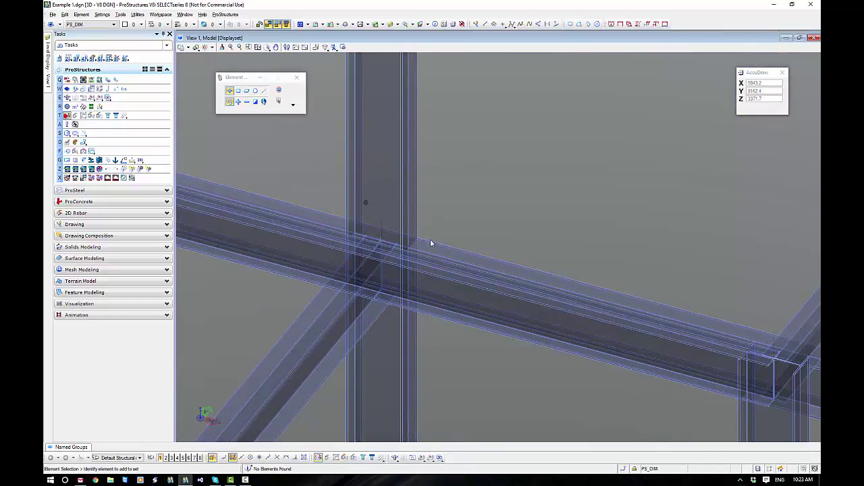
scroll(526, 338, "down", 4)
mouse_move(525, 348)
middle_mouse_down("shift")
mouse_move(517, 328)
mouse_move(530, 335)
middle_mouse_up("shift")
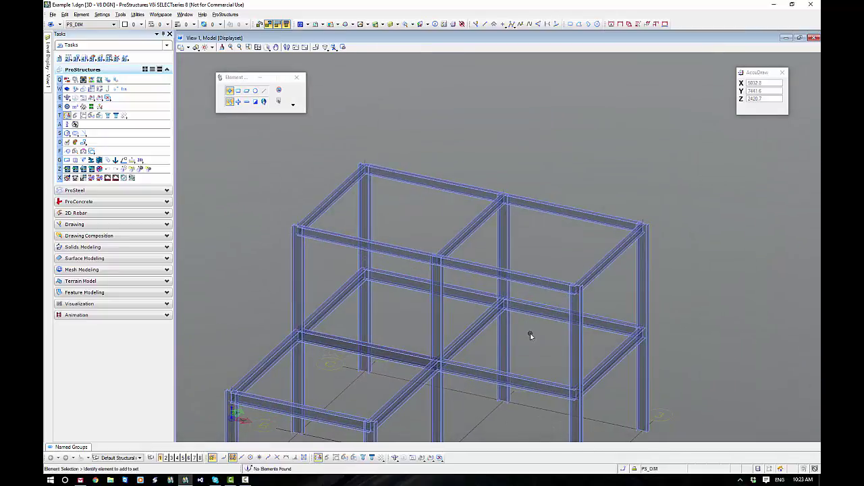